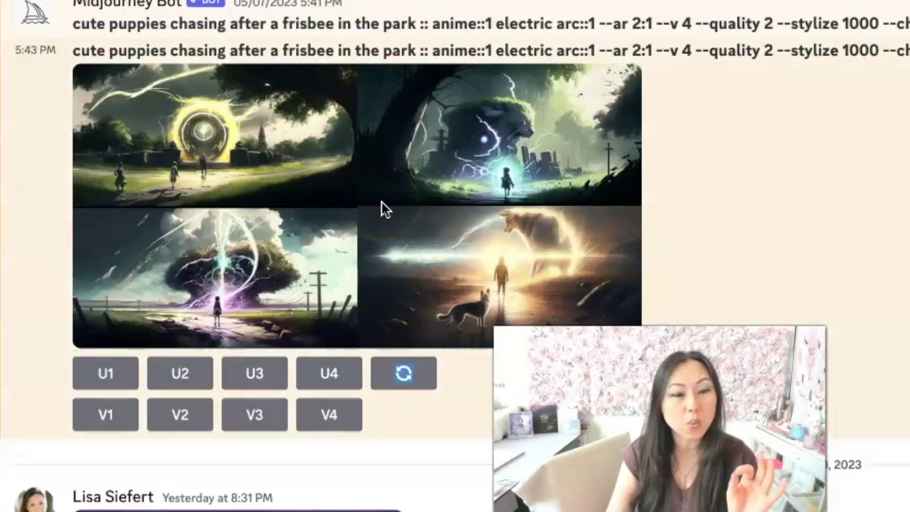
{"action": "scroll", "coordinate": [383, 200], "scroll_direction": "down", "scroll_amount": 15}
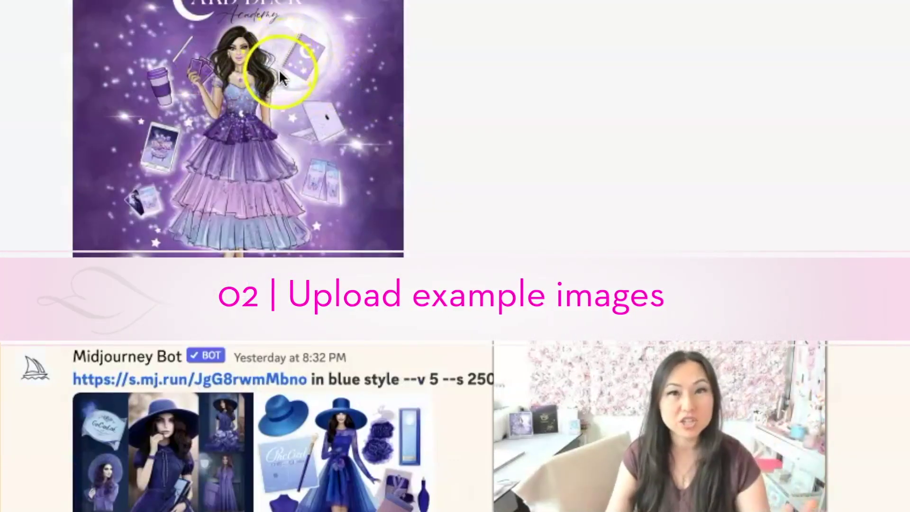
Step: Scroll through the blue style, pixar, clipart and piar results down to the purple watch grid
{"action": "left_click", "coordinate": [277, 87]}
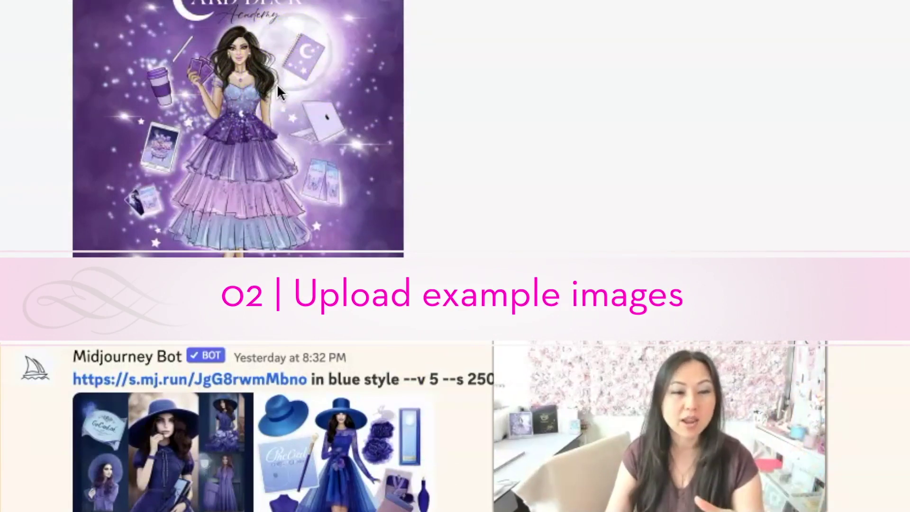
{"action": "left_click", "coordinate": [274, 101]}
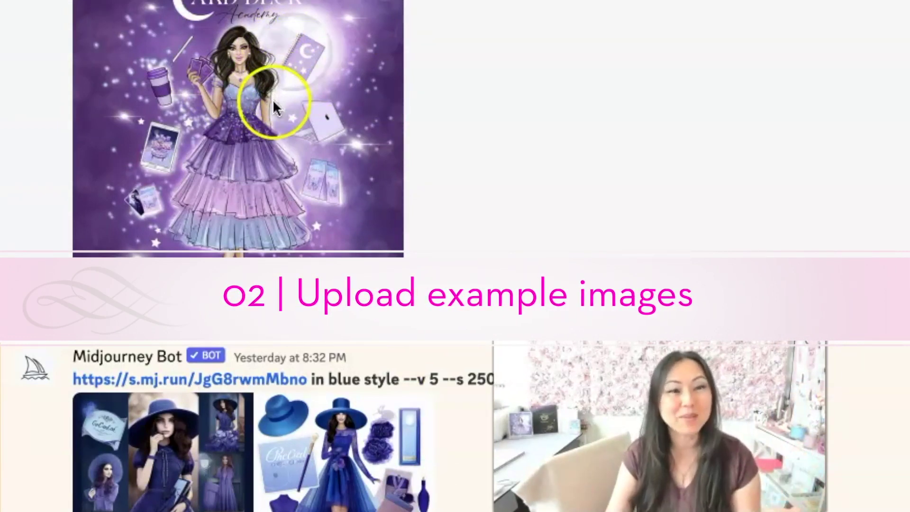
{"action": "scroll", "coordinate": [268, 100], "scroll_direction": "down", "scroll_amount": 5}
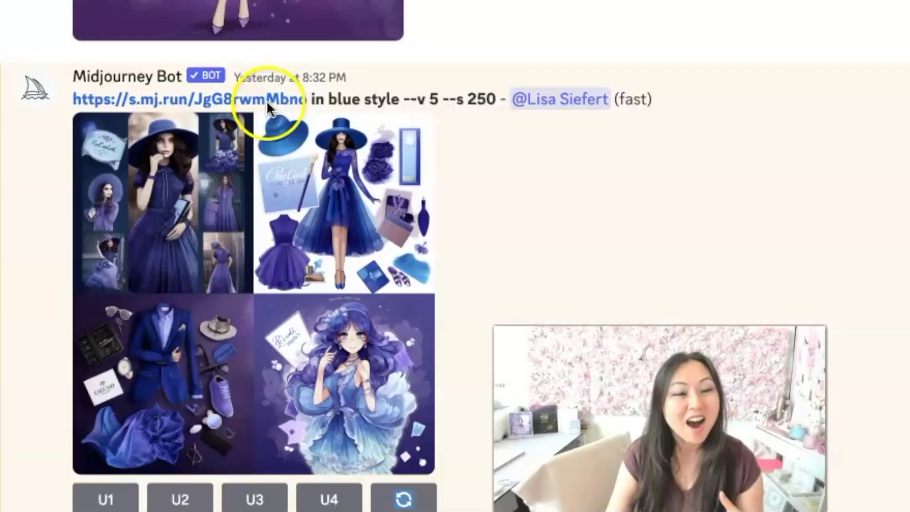
{"action": "scroll", "coordinate": [266, 100], "scroll_direction": "down", "scroll_amount": 2}
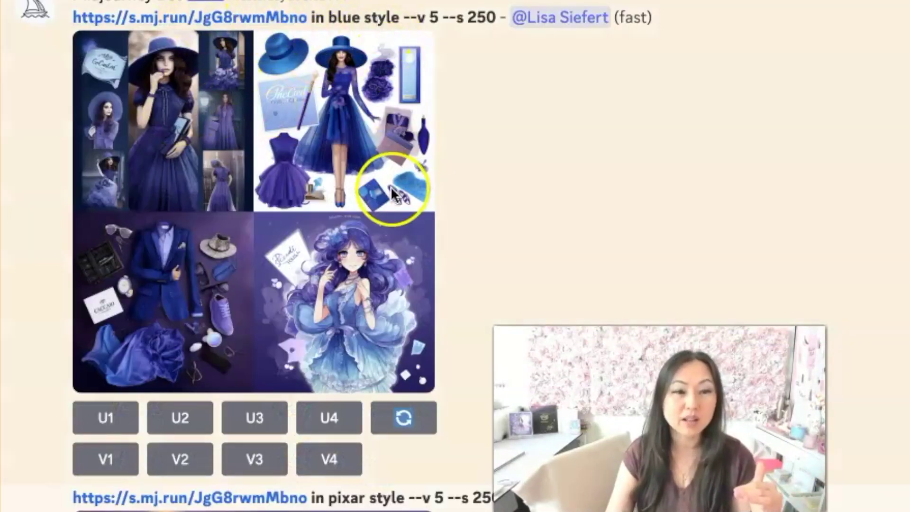
{"action": "scroll", "coordinate": [388, 185], "scroll_direction": "down", "scroll_amount": 5}
{"action": "scroll", "coordinate": [383, 175], "scroll_direction": "down", "scroll_amount": 2}
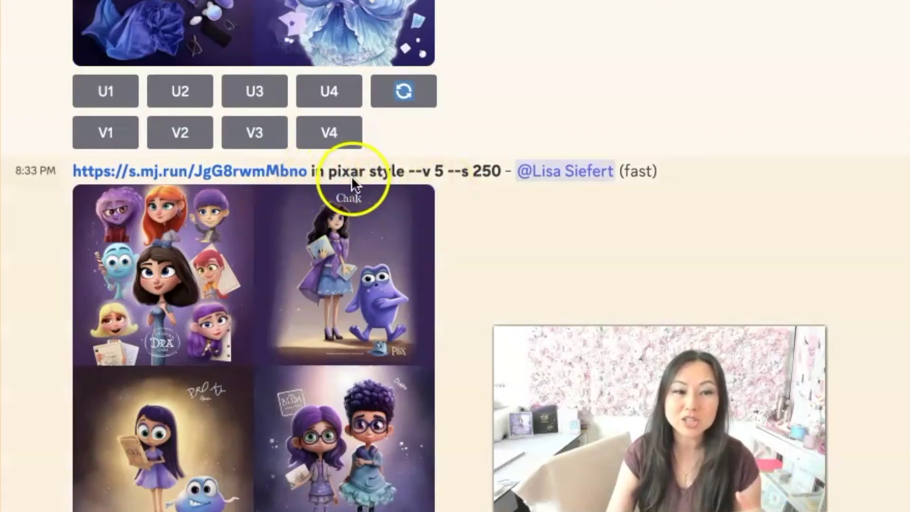
{"action": "scroll", "coordinate": [373, 311], "scroll_direction": "down", "scroll_amount": 12}
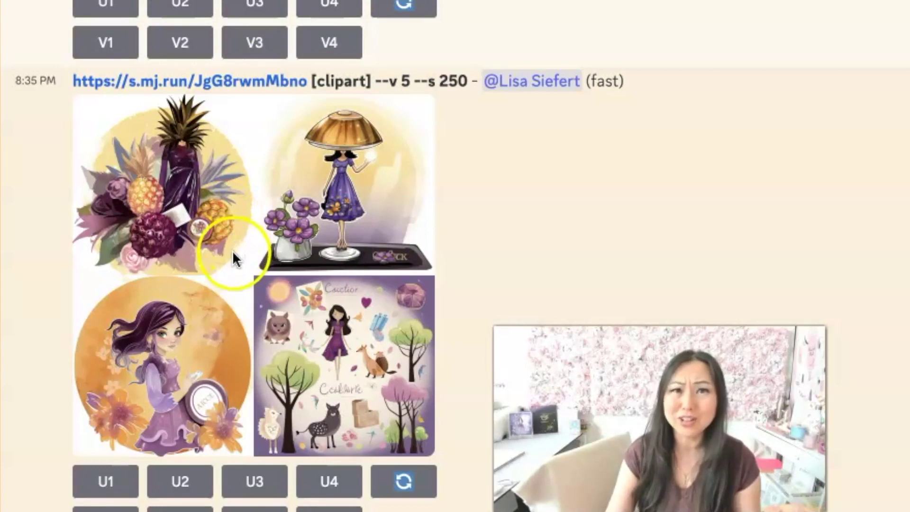
{"action": "scroll", "coordinate": [405, 318], "scroll_direction": "down", "scroll_amount": 3}
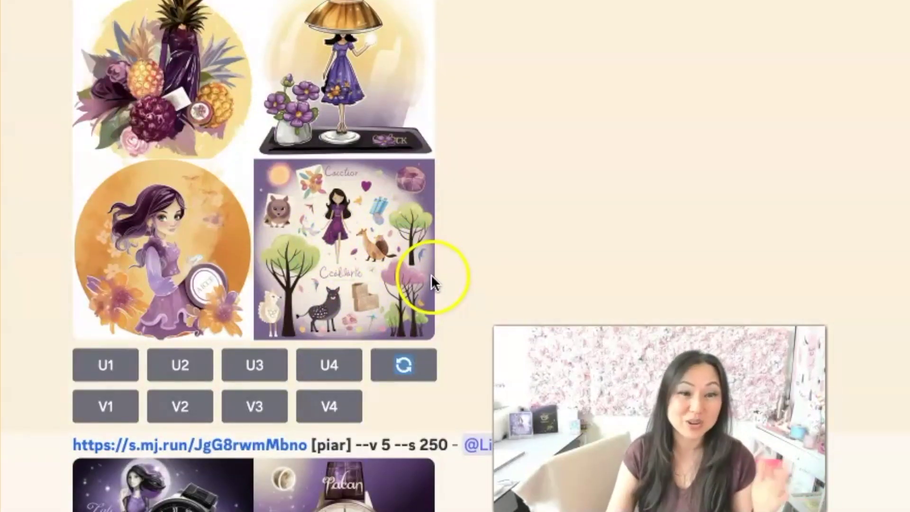
{"action": "scroll", "coordinate": [430, 274], "scroll_direction": "down", "scroll_amount": 1}
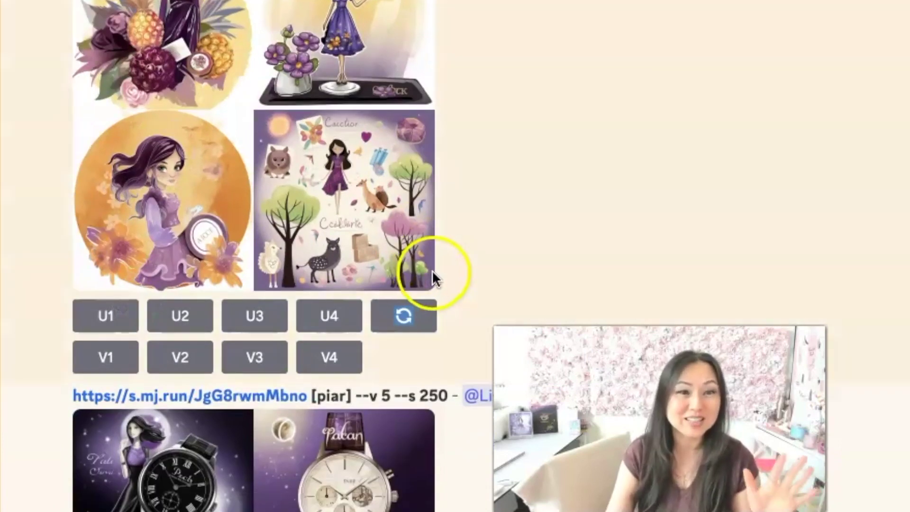
{"action": "scroll", "coordinate": [432, 278], "scroll_direction": "down", "scroll_amount": 7}
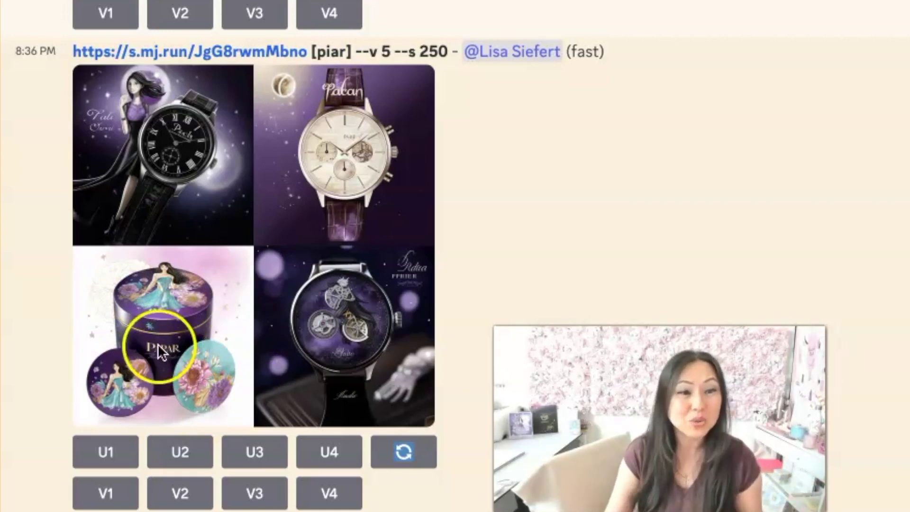
{"action": "scroll", "coordinate": [334, 318], "scroll_direction": "down", "scroll_amount": 1}
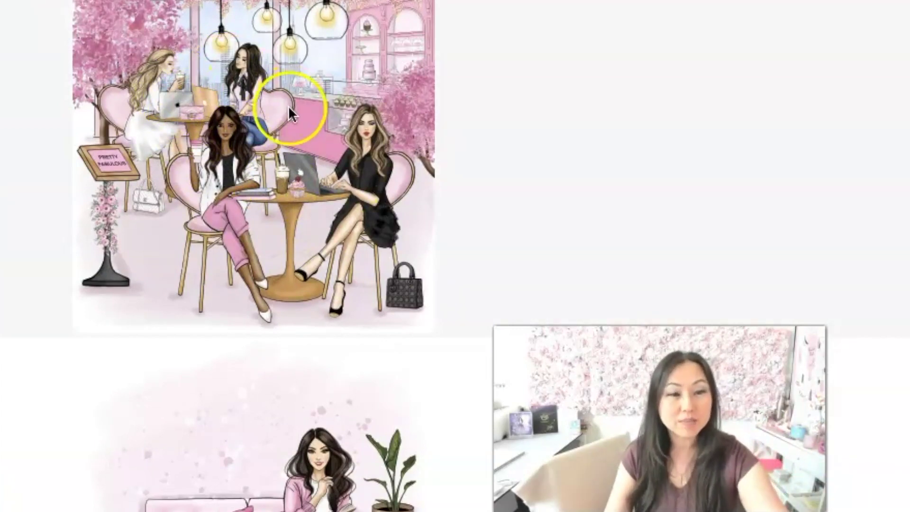
Step: Scroll past the café, sofa and filter-cancelled requests, then back up to the watercolour fashion grid
{"action": "scroll", "coordinate": [287, 229], "scroll_direction": "down", "scroll_amount": 7}
{"action": "scroll", "coordinate": [288, 241], "scroll_direction": "down", "scroll_amount": 12}
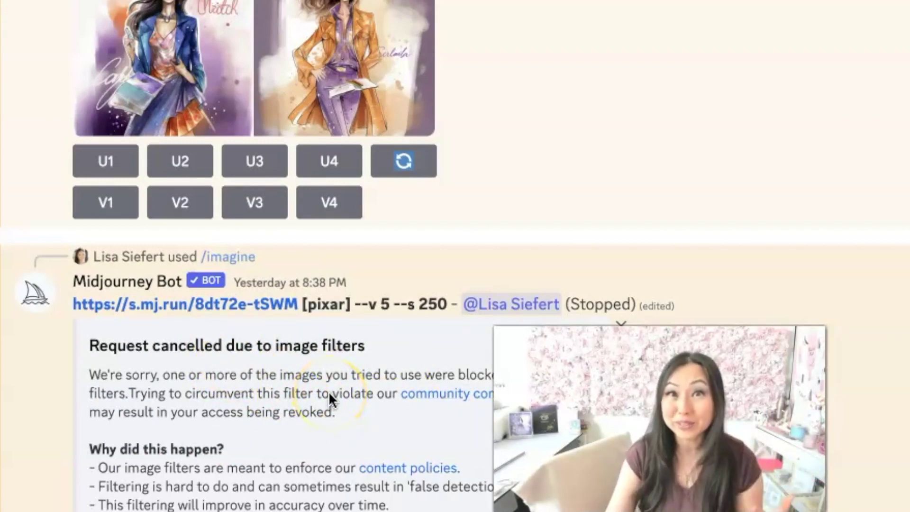
{"action": "scroll", "coordinate": [329, 399], "scroll_direction": "down", "scroll_amount": 1}
{"action": "scroll", "coordinate": [328, 390], "scroll_direction": "down", "scroll_amount": 3}
{"action": "scroll", "coordinate": [295, 504], "scroll_direction": "down", "scroll_amount": 3}
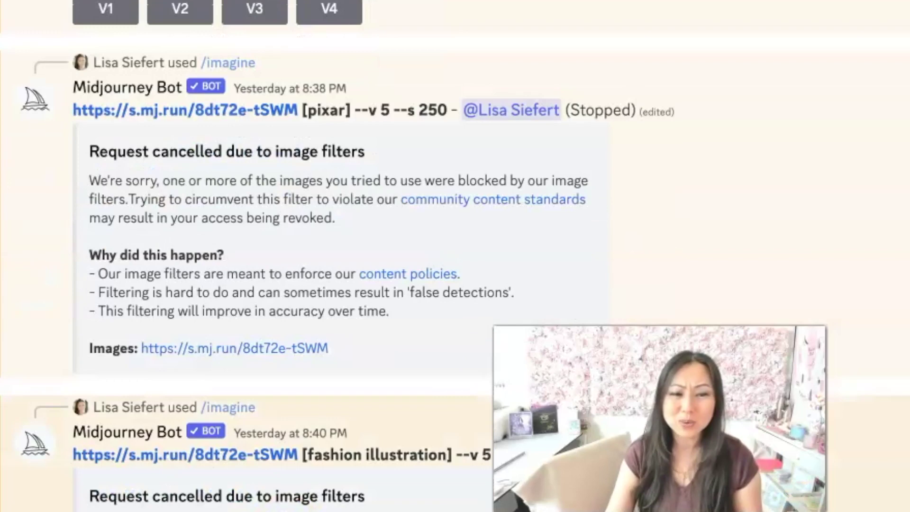
{"action": "scroll", "coordinate": [286, 510], "scroll_direction": "down", "scroll_amount": 1}
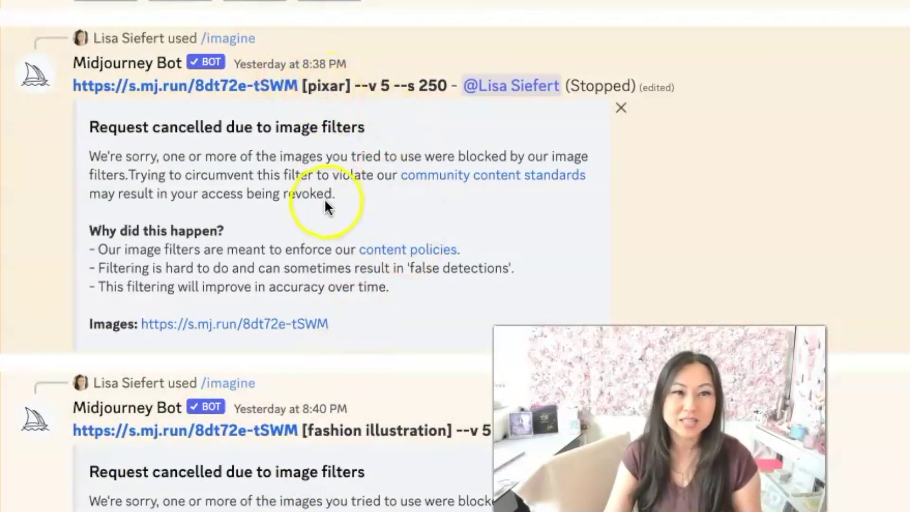
{"action": "scroll", "coordinate": [325, 213], "scroll_direction": "up", "scroll_amount": 10}
Step: Scroll past the fashion, pixar and piar grids to the upscaled Image #3 message
{"action": "scroll", "coordinate": [332, 142], "scroll_direction": "up", "scroll_amount": 1}
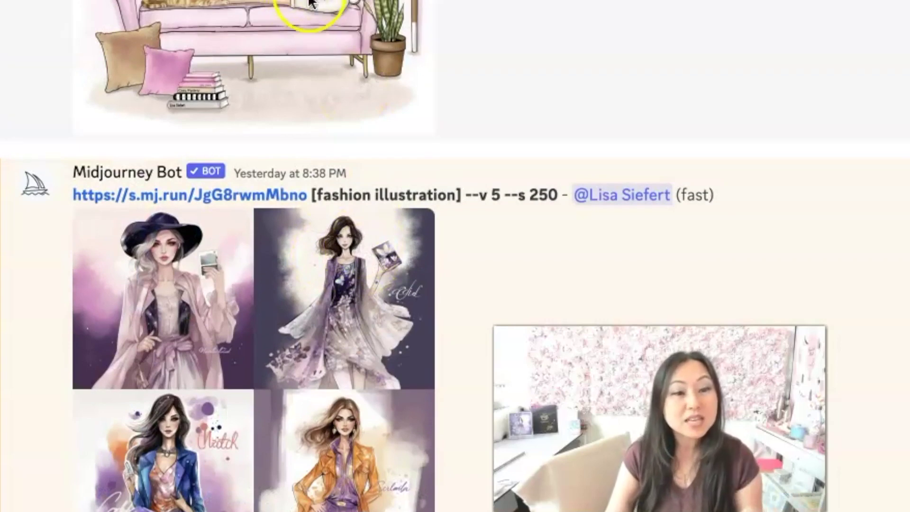
{"action": "scroll", "coordinate": [374, 376], "scroll_direction": "down", "scroll_amount": 10}
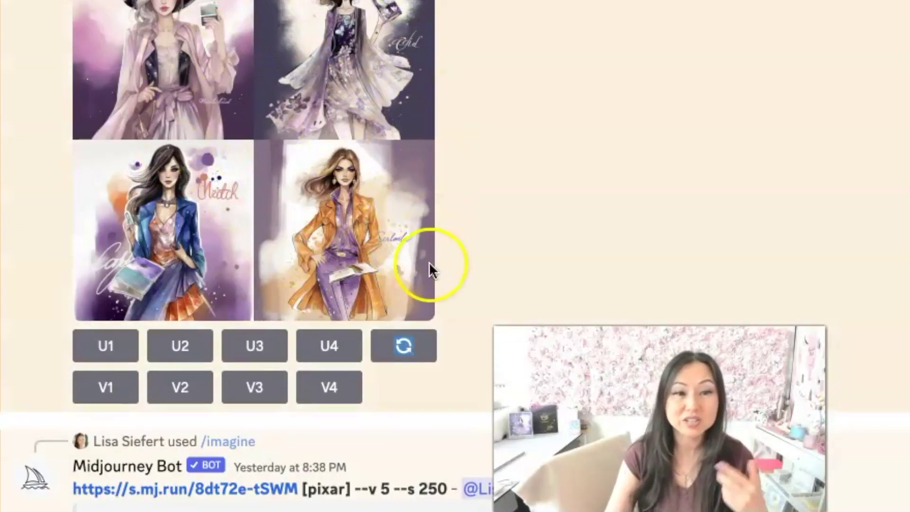
{"action": "scroll", "coordinate": [416, 277], "scroll_direction": "down", "scroll_amount": 1}
{"action": "scroll", "coordinate": [411, 270], "scroll_direction": "down", "scroll_amount": 15}
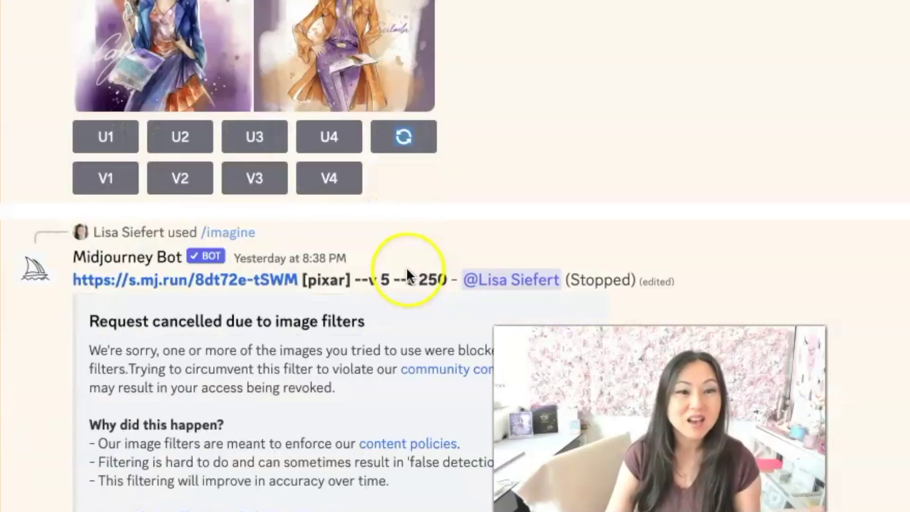
{"action": "scroll", "coordinate": [349, 281], "scroll_direction": "down", "scroll_amount": 10}
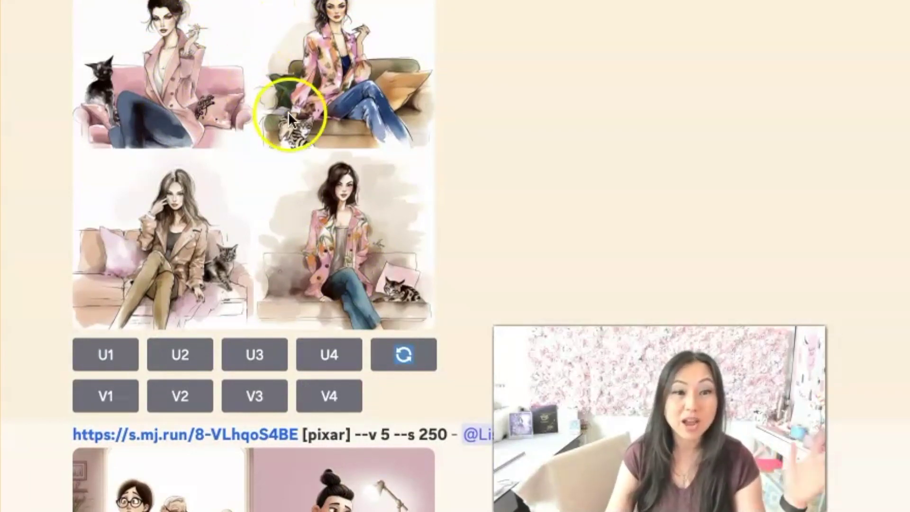
{"action": "scroll", "coordinate": [289, 111], "scroll_direction": "down", "scroll_amount": 15}
{"action": "scroll", "coordinate": [287, 115], "scroll_direction": "down", "scroll_amount": 1}
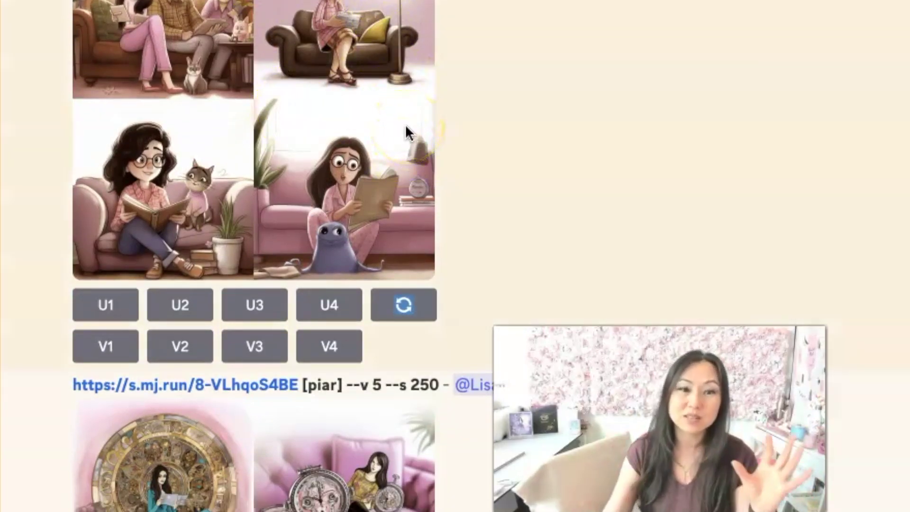
{"action": "scroll", "coordinate": [337, 155], "scroll_direction": "down", "scroll_amount": 5}
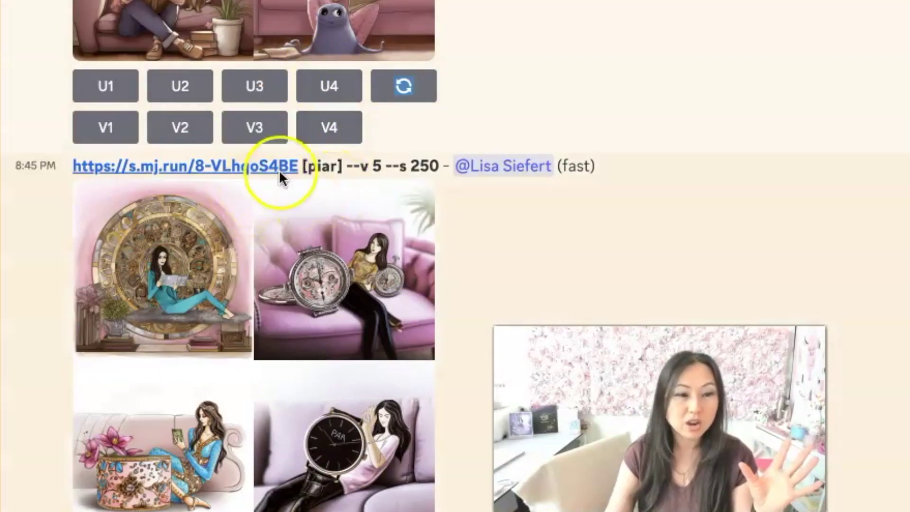
{"action": "scroll", "coordinate": [306, 156], "scroll_direction": "down", "scroll_amount": 1}
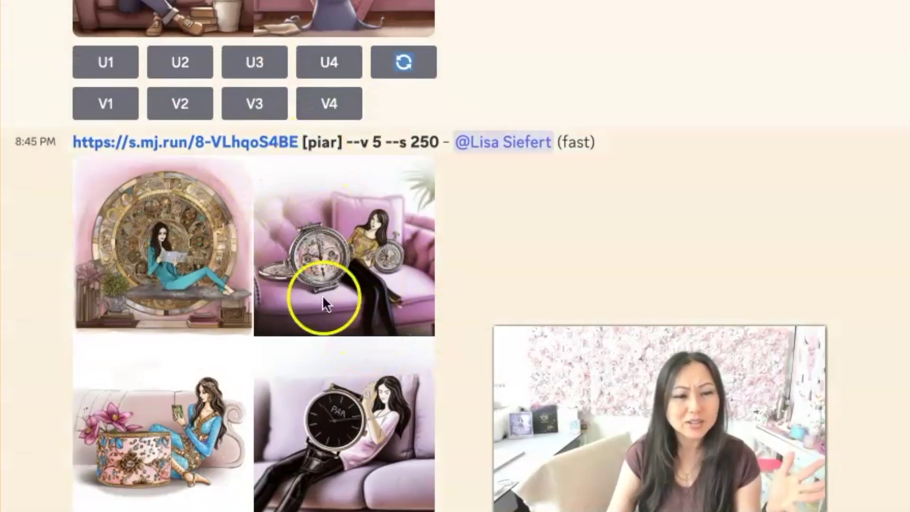
{"action": "scroll", "coordinate": [306, 297], "scroll_direction": "down", "scroll_amount": 10}
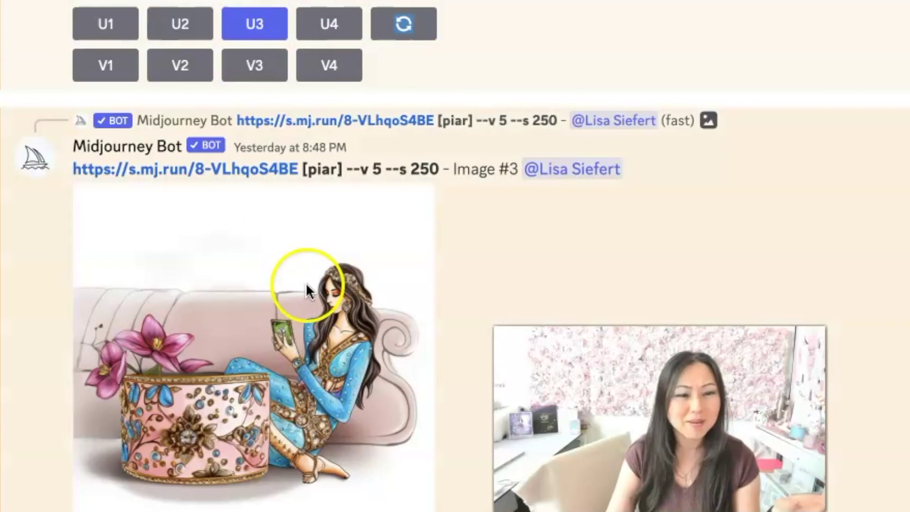
{"action": "scroll", "coordinate": [306, 287], "scroll_direction": "down", "scroll_amount": 1}
{"action": "scroll", "coordinate": [302, 244], "scroll_direction": "down", "scroll_amount": 3}
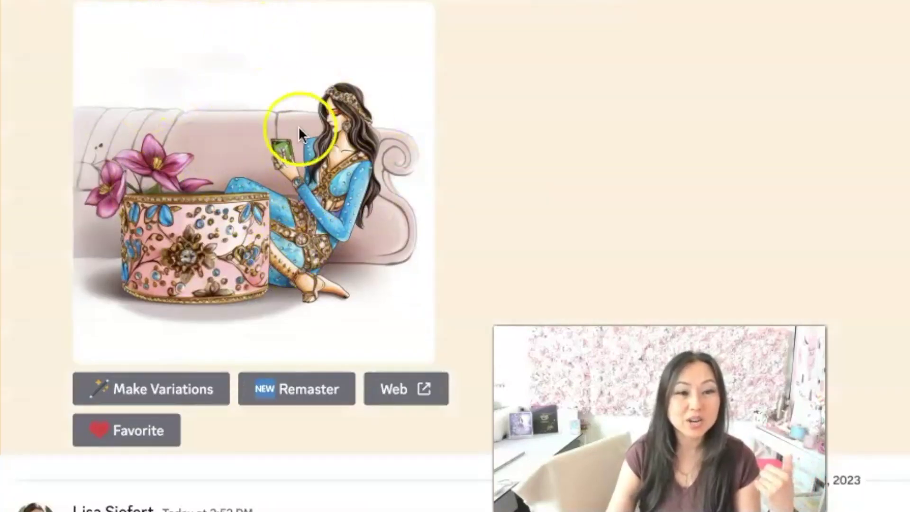
{"action": "scroll", "coordinate": [332, 156], "scroll_direction": "down", "scroll_amount": 8}
Step: Scroll past the piar grid to the 'bloom' sticker-pack upload and its '[pixar] --v 5 --s 250' grid
{"action": "scroll", "coordinate": [400, 251], "scroll_direction": "down", "scroll_amount": 3}
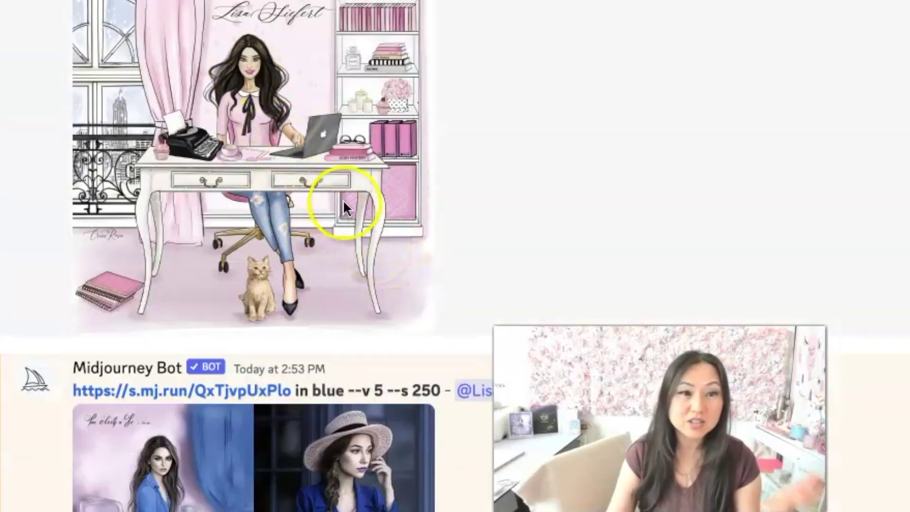
{"action": "scroll", "coordinate": [329, 197], "scroll_direction": "down", "scroll_amount": 7}
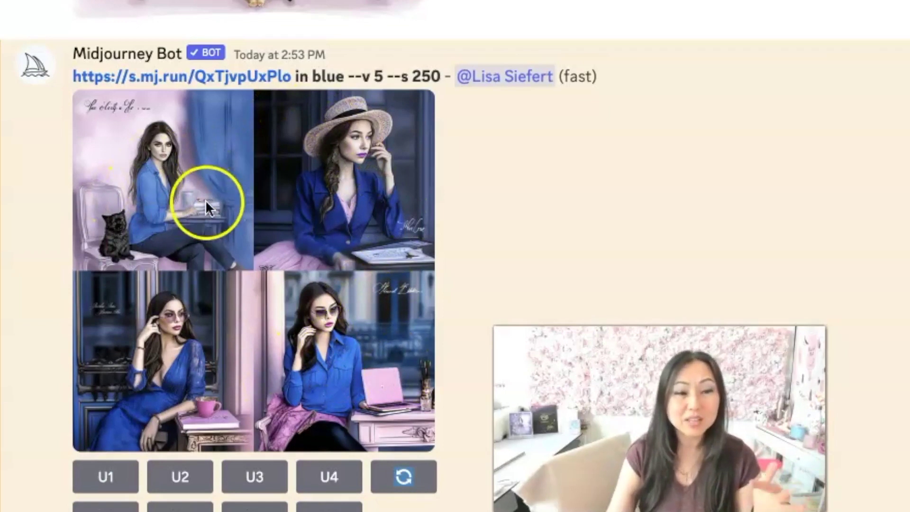
{"action": "scroll", "coordinate": [195, 201], "scroll_direction": "down", "scroll_amount": 4}
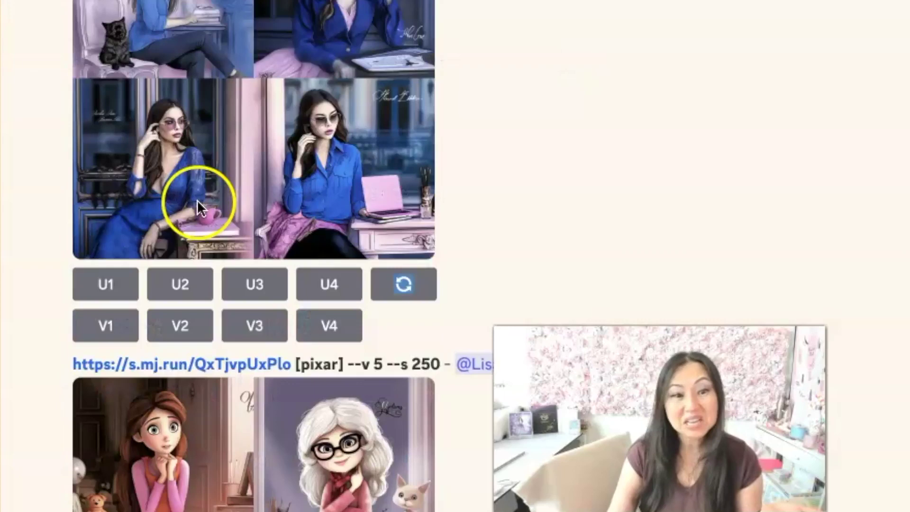
{"action": "scroll", "coordinate": [198, 208], "scroll_direction": "down", "scroll_amount": 6}
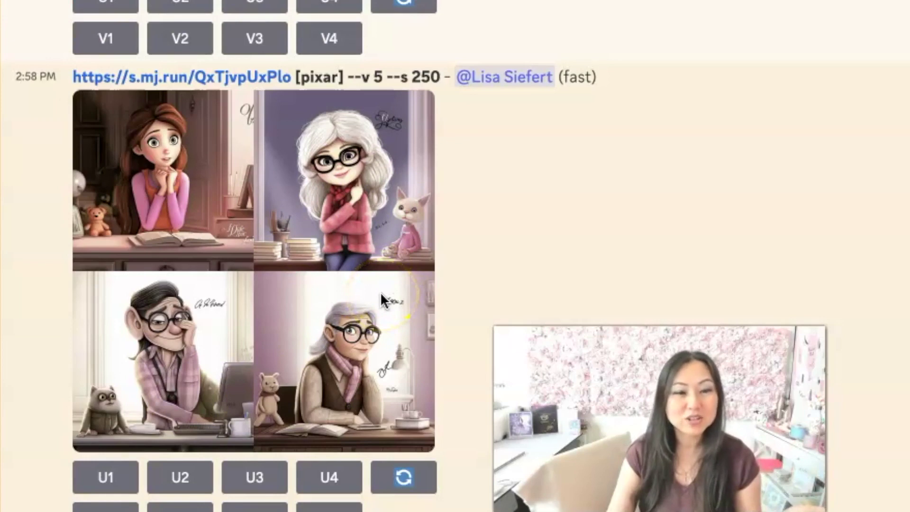
{"action": "scroll", "coordinate": [378, 297], "scroll_direction": "down", "scroll_amount": 14}
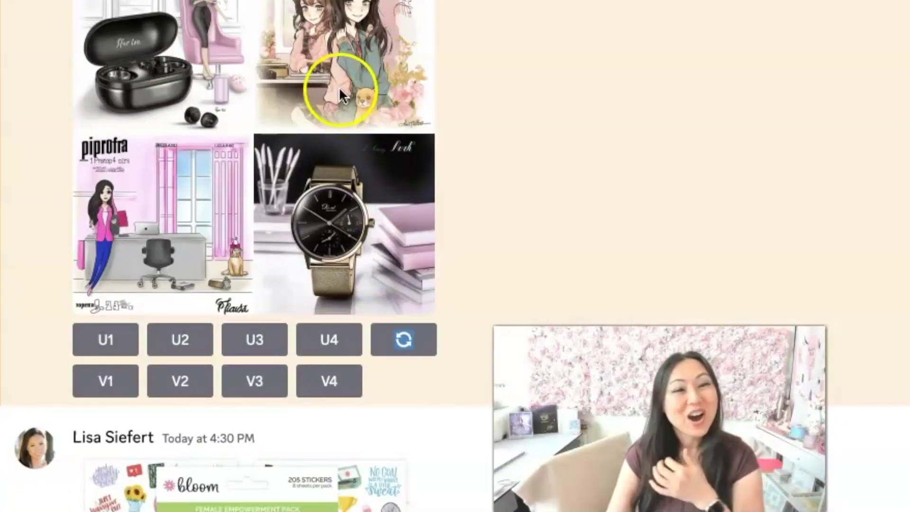
{"action": "scroll", "coordinate": [339, 87], "scroll_direction": "up", "scroll_amount": 3}
{"action": "scroll", "coordinate": [346, 137], "scroll_direction": "down", "scroll_amount": 2}
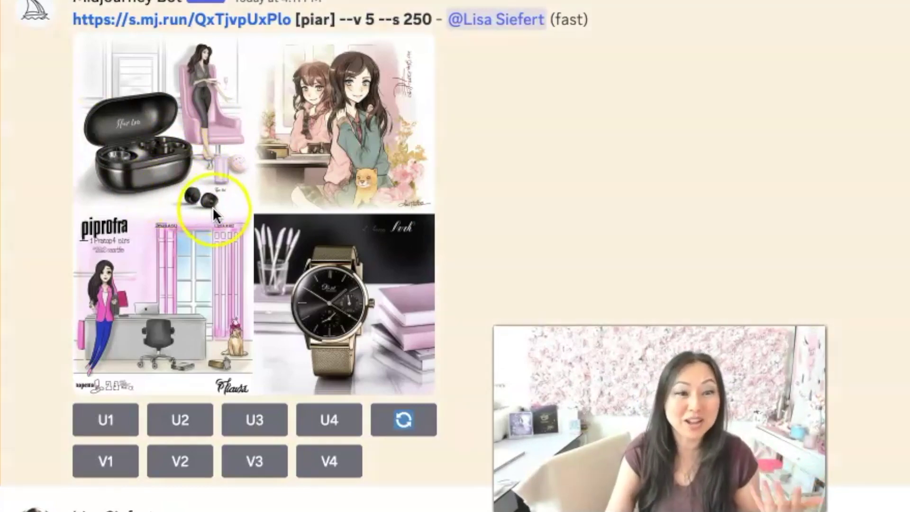
{"action": "scroll", "coordinate": [218, 204], "scroll_direction": "down", "scroll_amount": 10}
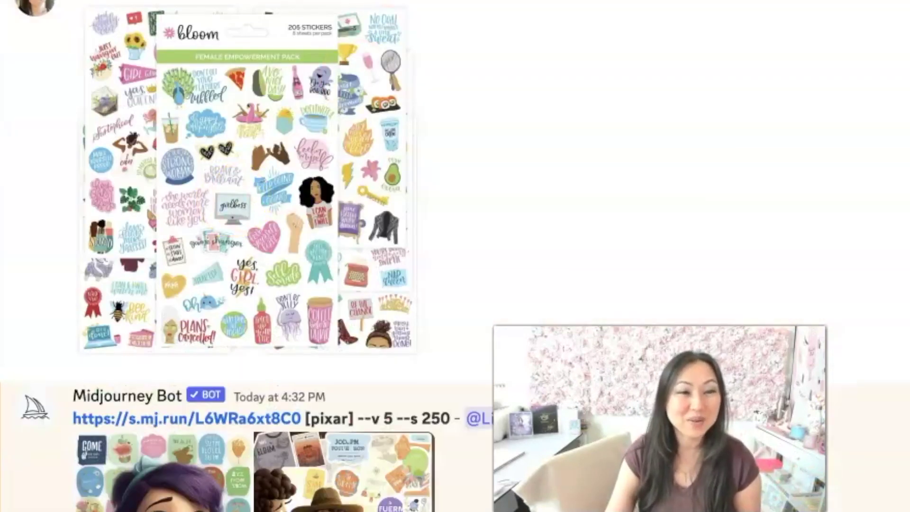
Step: Scroll down through the piar and fashion illustration grids
{"action": "scroll", "coordinate": [355, 132], "scroll_direction": "down", "scroll_amount": 1}
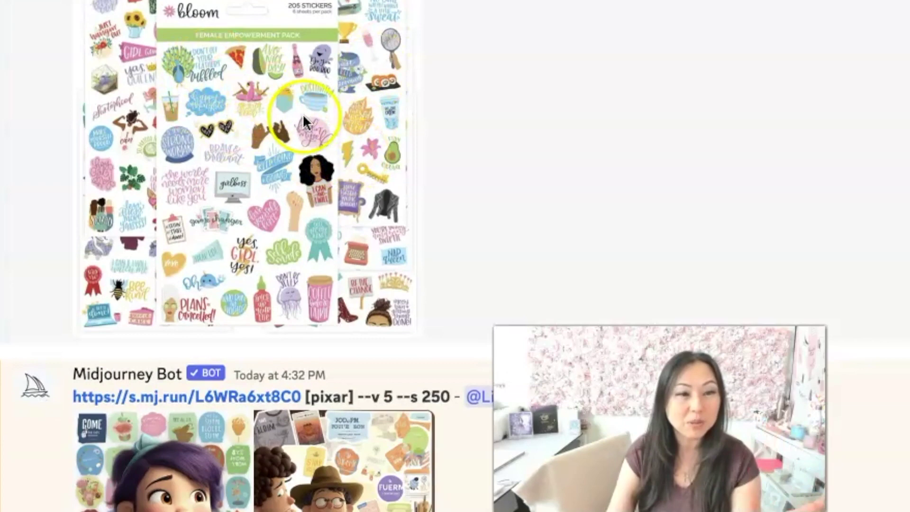
{"action": "scroll", "coordinate": [305, 118], "scroll_direction": "down", "scroll_amount": 7}
{"action": "scroll", "coordinate": [303, 120], "scroll_direction": "down", "scroll_amount": 3}
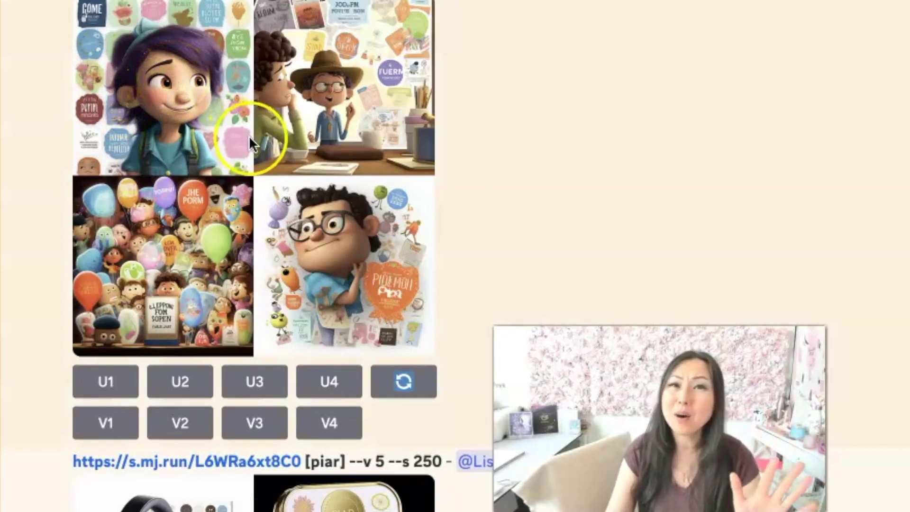
{"action": "scroll", "coordinate": [351, 192], "scroll_direction": "down", "scroll_amount": 10}
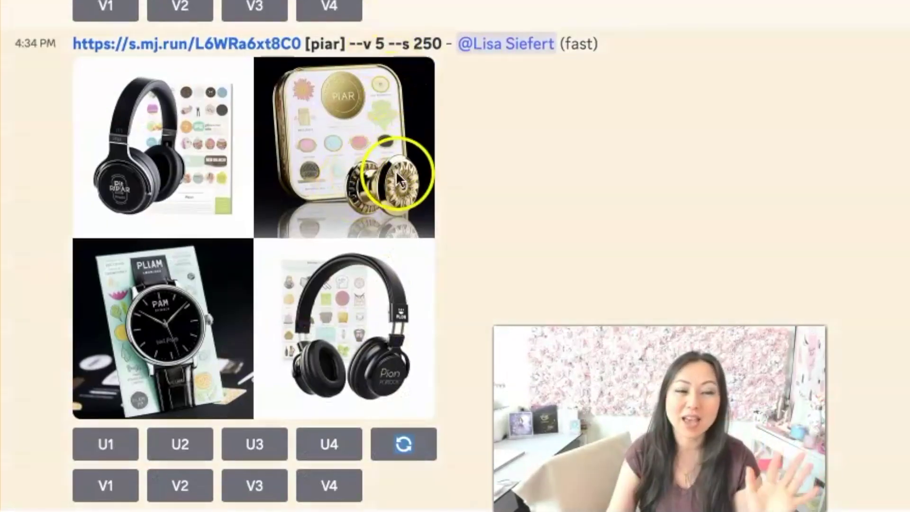
{"action": "scroll", "coordinate": [386, 171], "scroll_direction": "down", "scroll_amount": 5}
{"action": "scroll", "coordinate": [379, 171], "scroll_direction": "down", "scroll_amount": 11}
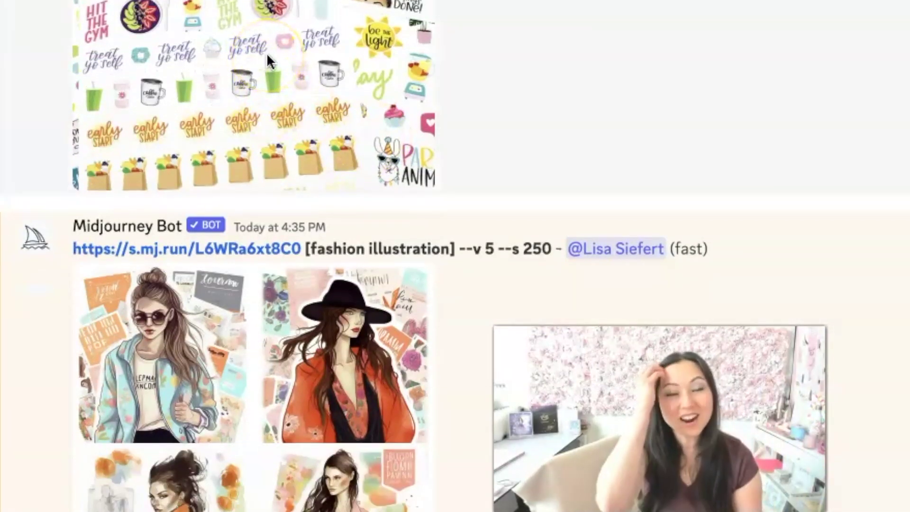
{"action": "scroll", "coordinate": [223, 162], "scroll_direction": "down", "scroll_amount": 10}
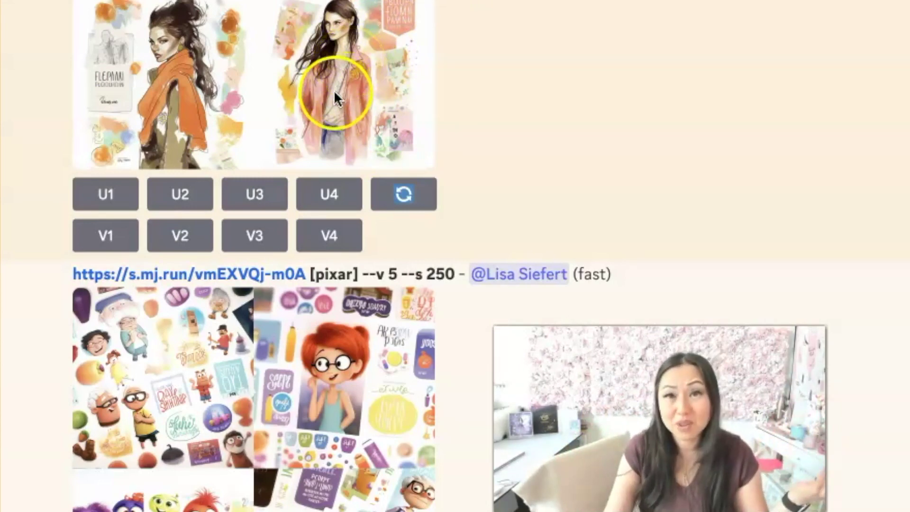
Step: Continue past the pixar sticker grid to the 'colorful productivity icons in clipart style' grid
{"action": "scroll", "coordinate": [331, 109], "scroll_direction": "down", "scroll_amount": 3}
{"action": "scroll", "coordinate": [330, 109], "scroll_direction": "down", "scroll_amount": 4}
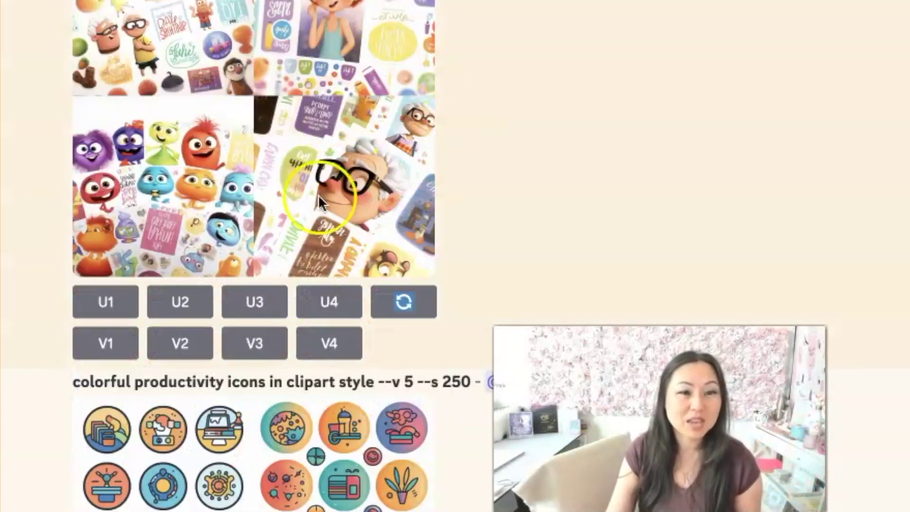
{"action": "scroll", "coordinate": [235, 64], "scroll_direction": "down", "scroll_amount": 2}
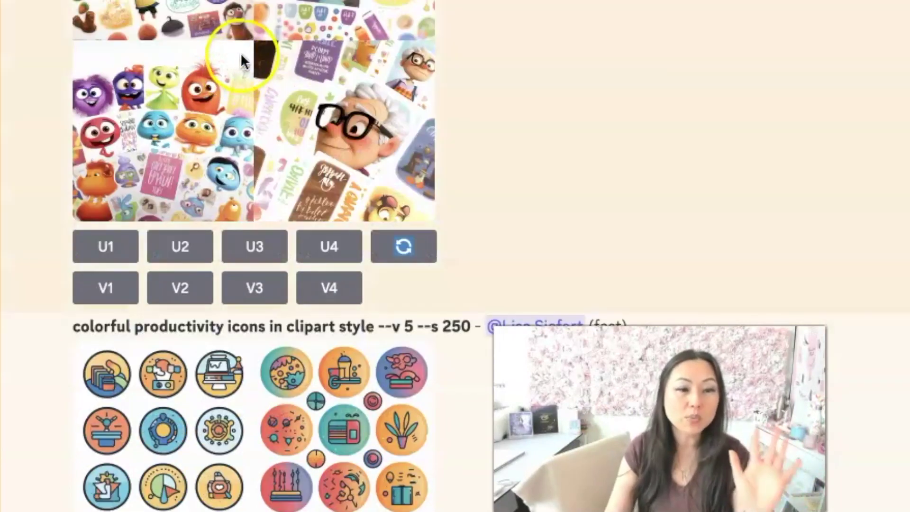
{"action": "scroll", "coordinate": [240, 53], "scroll_direction": "down", "scroll_amount": 1}
{"action": "scroll", "coordinate": [252, 70], "scroll_direction": "down", "scroll_amount": 1}
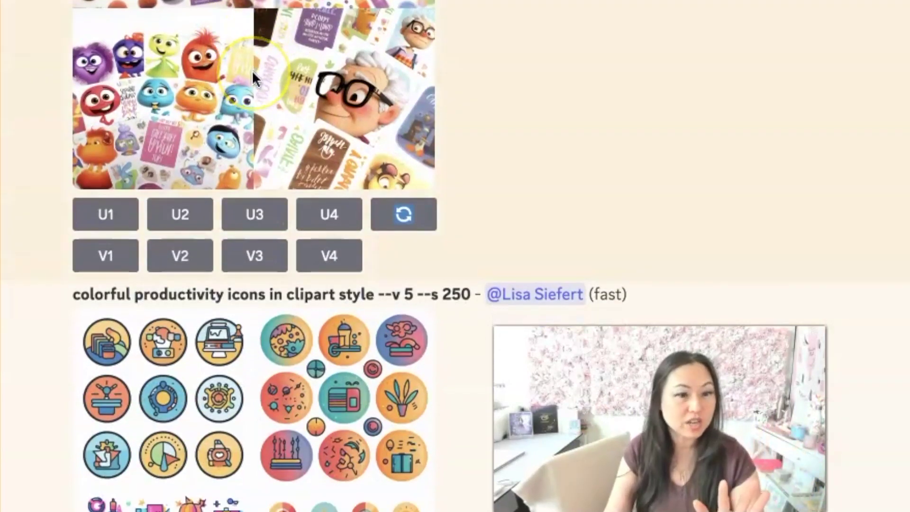
{"action": "scroll", "coordinate": [252, 70], "scroll_direction": "down", "scroll_amount": 3}
{"action": "scroll", "coordinate": [252, 70], "scroll_direction": "down", "scroll_amount": 2}
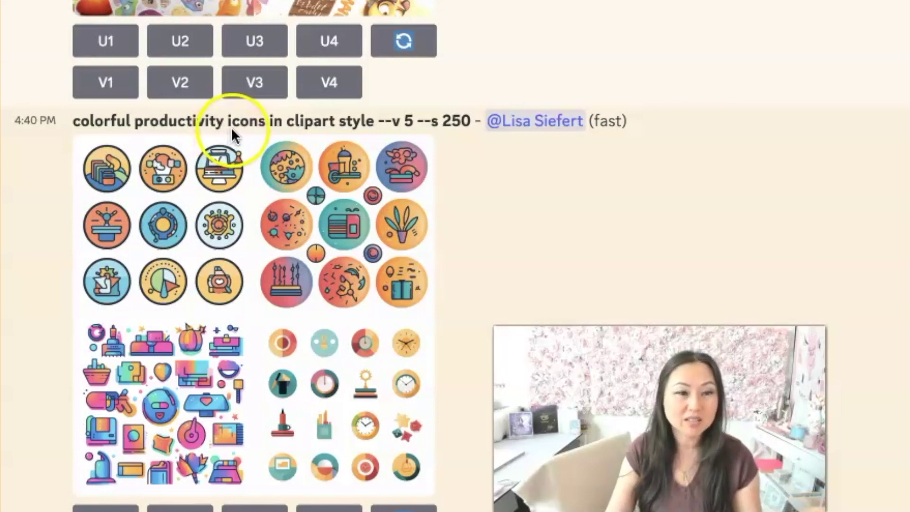
Step: Scroll past the productivity icons to the 'cute bright clipart of office supplies and stationery' grid
{"action": "scroll", "coordinate": [284, 158], "scroll_direction": "down", "scroll_amount": 1}
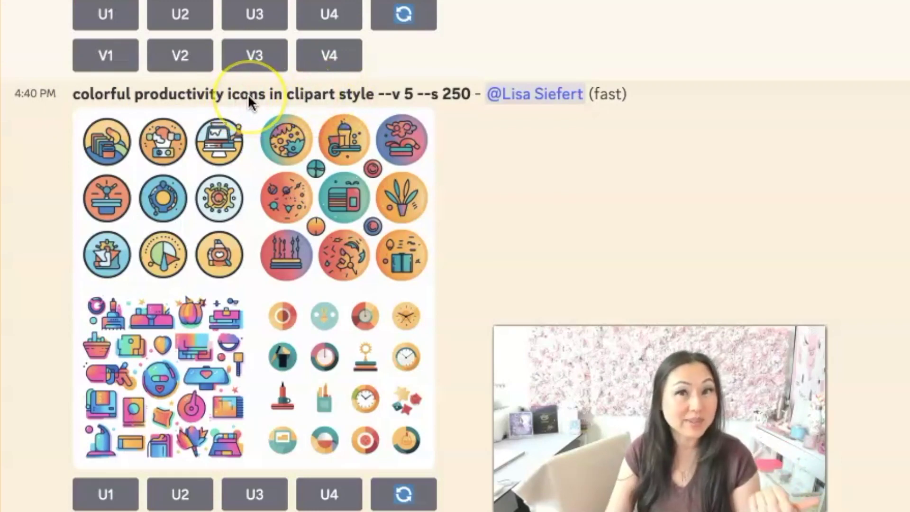
{"action": "scroll", "coordinate": [251, 99], "scroll_direction": "down", "scroll_amount": 10}
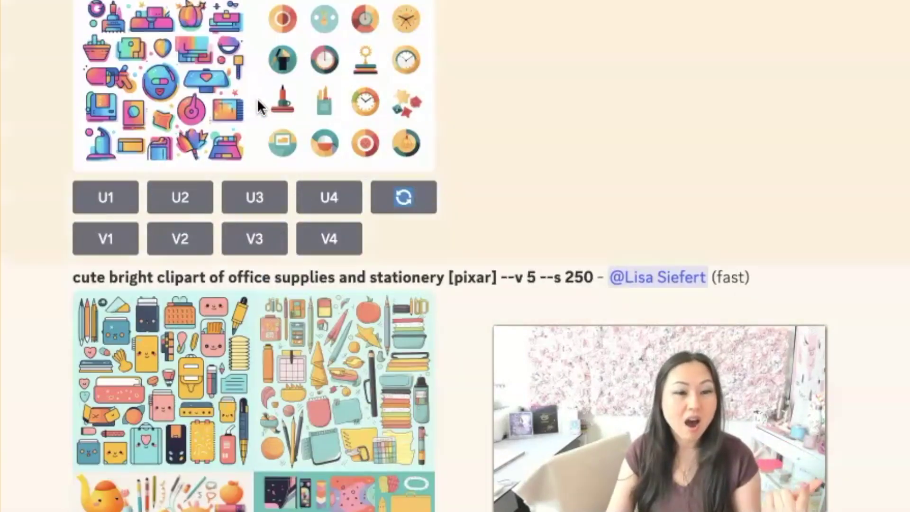
{"action": "scroll", "coordinate": [264, 101], "scroll_direction": "down", "scroll_amount": 1}
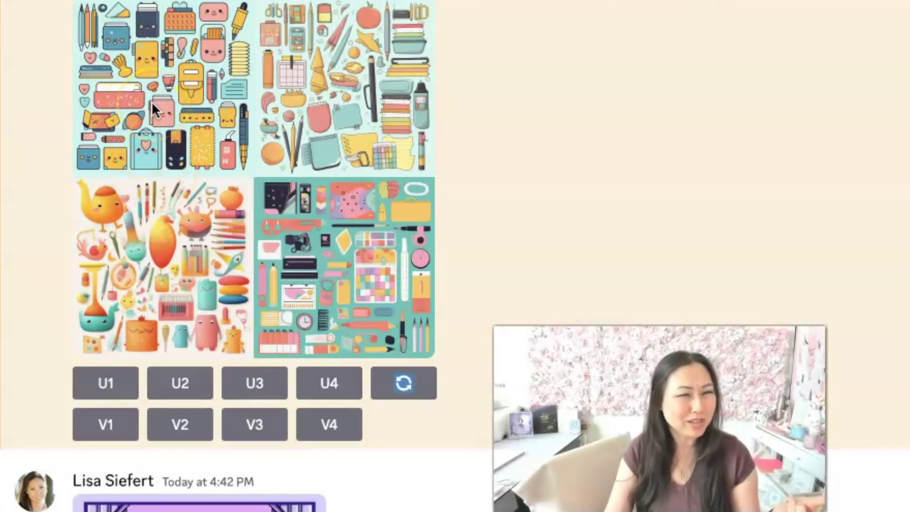
{"action": "scroll", "coordinate": [142, 113], "scroll_direction": "down", "scroll_amount": 1}
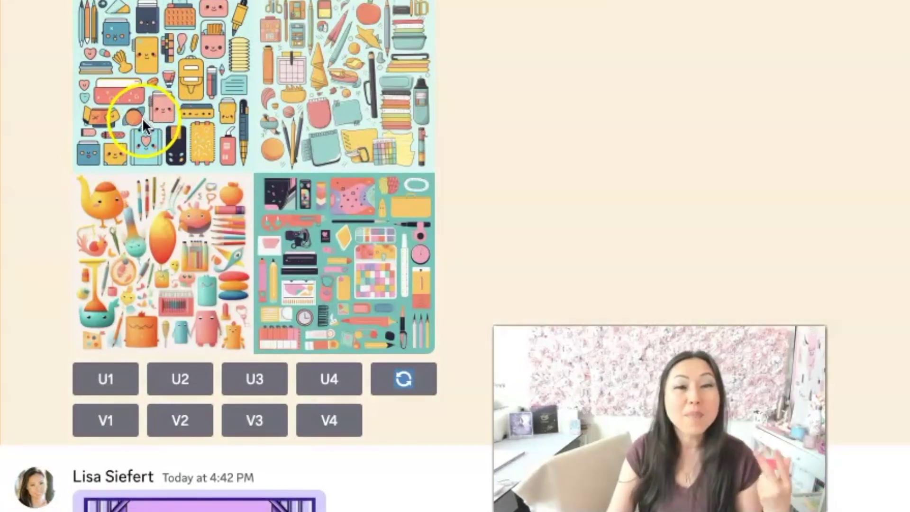
Step: Scroll through the Fool tarot upload and its blue, anime and cyberpunk tarot grids
{"action": "scroll", "coordinate": [143, 116], "scroll_direction": "down", "scroll_amount": 1}
{"action": "scroll", "coordinate": [143, 116], "scroll_direction": "down", "scroll_amount": 10}
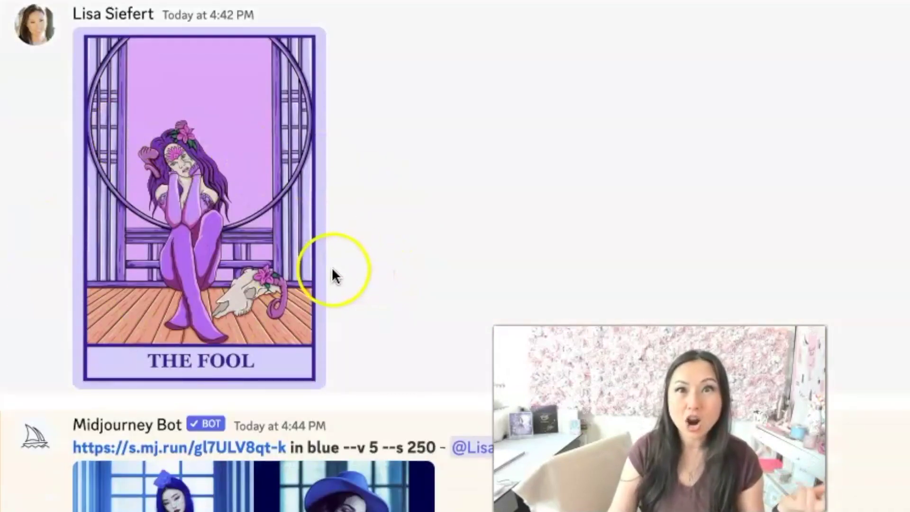
{"action": "scroll", "coordinate": [339, 266], "scroll_direction": "down", "scroll_amount": 8}
{"action": "scroll", "coordinate": [317, 212], "scroll_direction": "down", "scroll_amount": 6}
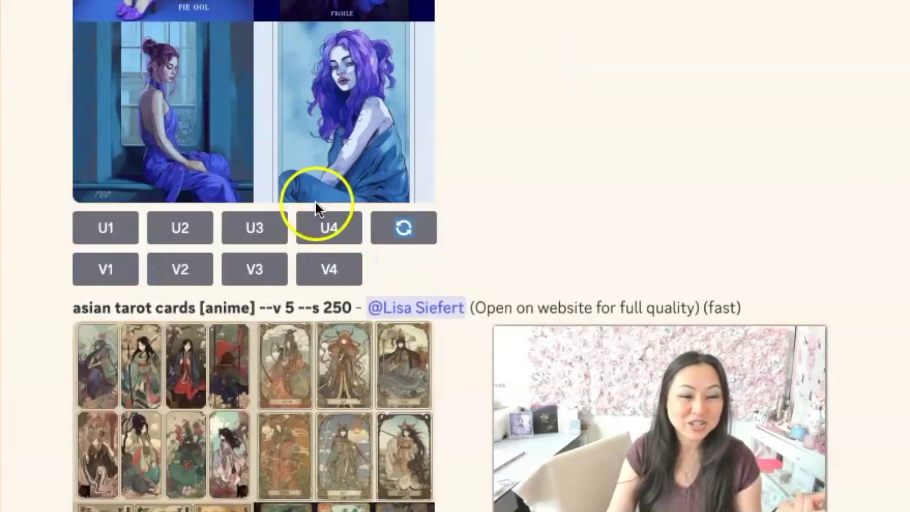
{"action": "scroll", "coordinate": [234, 309], "scroll_direction": "down", "scroll_amount": 2}
{"action": "scroll", "coordinate": [290, 372], "scroll_direction": "down", "scroll_amount": 10}
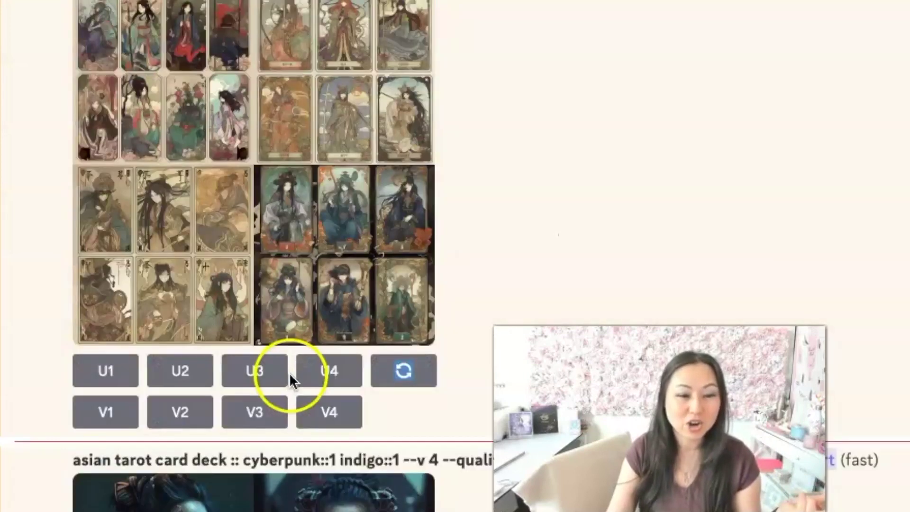
{"action": "scroll", "coordinate": [332, 180], "scroll_direction": "down", "scroll_amount": 2}
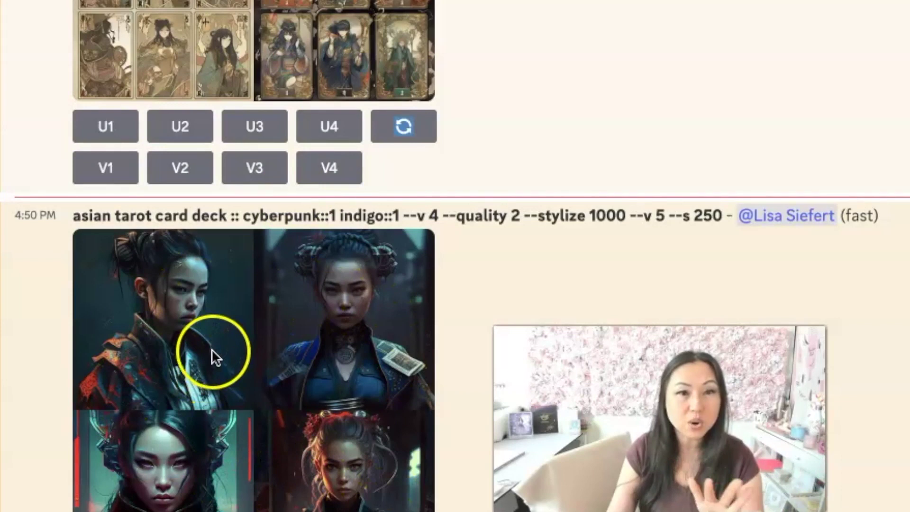
{"action": "scroll", "coordinate": [218, 341], "scroll_direction": "up", "scroll_amount": 1}
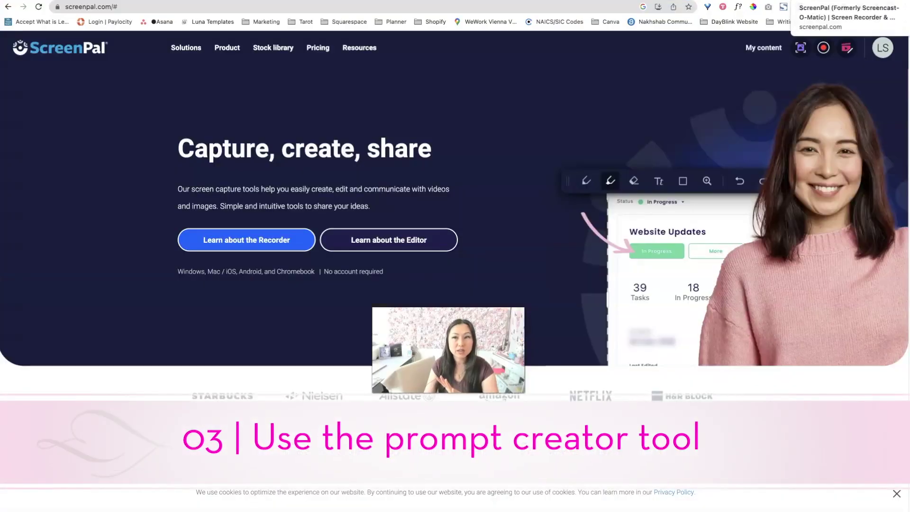
Step: Pick Futuristic from the Styles grid so the prompt gains 'futuristic::1'
{"action": "left_click", "coordinate": [440, 107]}
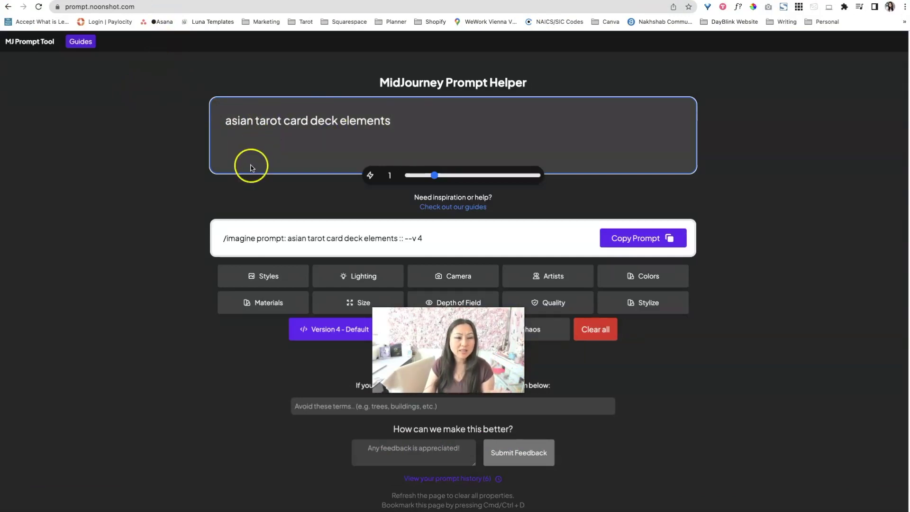
{"action": "left_click", "coordinate": [268, 277]}
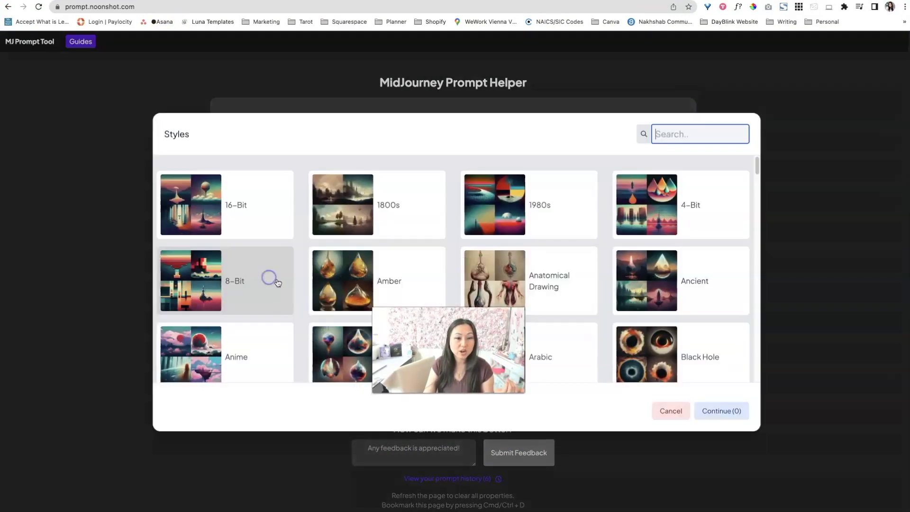
{"action": "scroll", "coordinate": [308, 291], "scroll_direction": "down", "scroll_amount": 3}
{"action": "scroll", "coordinate": [348, 297], "scroll_direction": "down", "scroll_amount": 7}
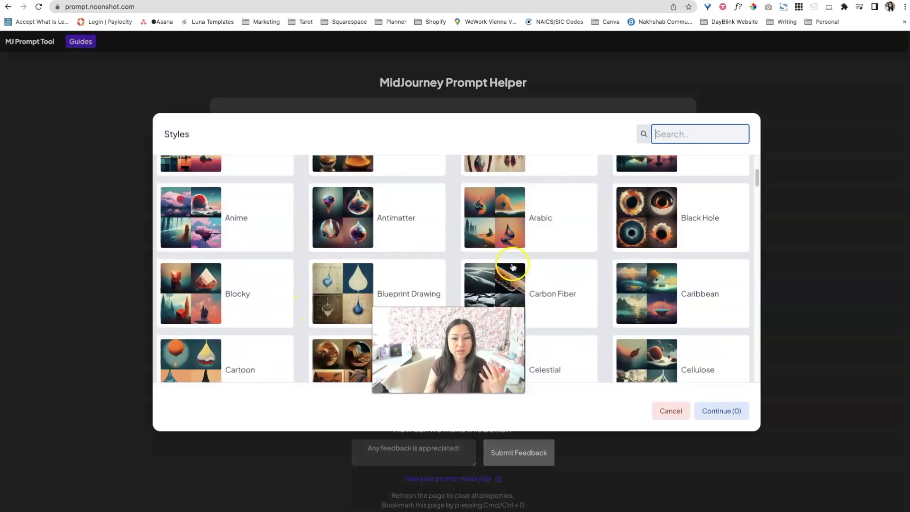
{"action": "scroll", "coordinate": [507, 262], "scroll_direction": "down", "scroll_amount": 1}
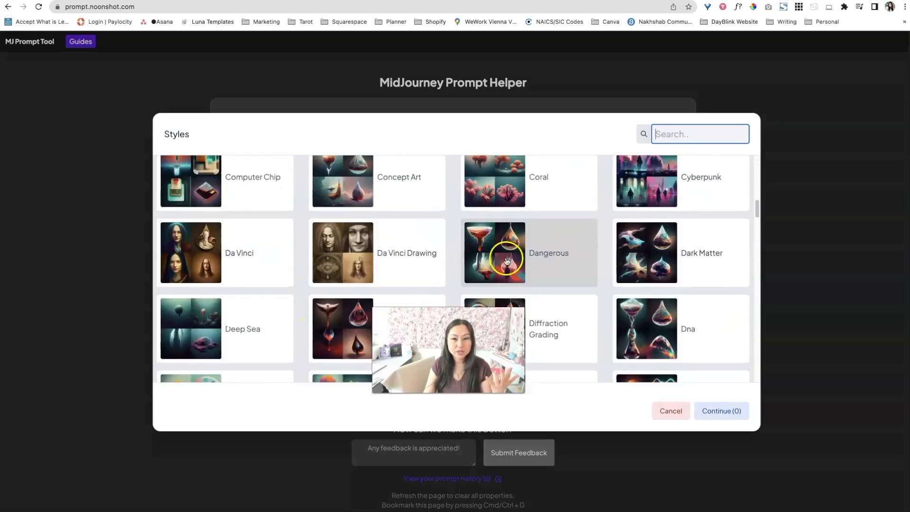
{"action": "scroll", "coordinate": [193, 248], "scroll_direction": "down", "scroll_amount": 5}
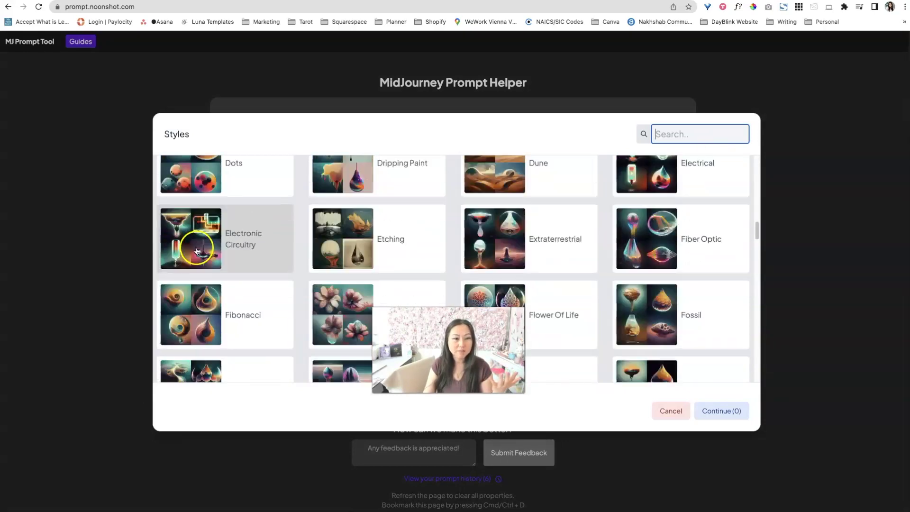
{"action": "scroll", "coordinate": [197, 250], "scroll_direction": "down", "scroll_amount": 2}
{"action": "scroll", "coordinate": [195, 259], "scroll_direction": "up", "scroll_amount": 1}
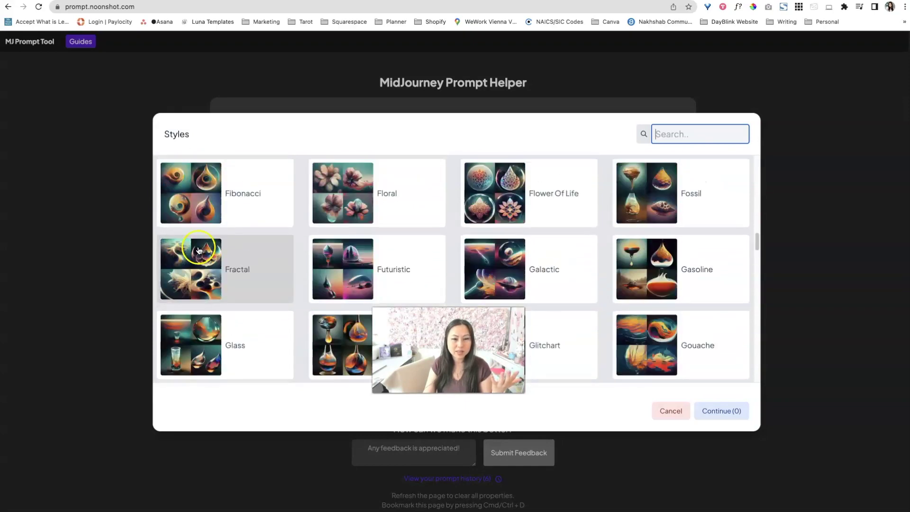
{"action": "left_click", "coordinate": [408, 270]}
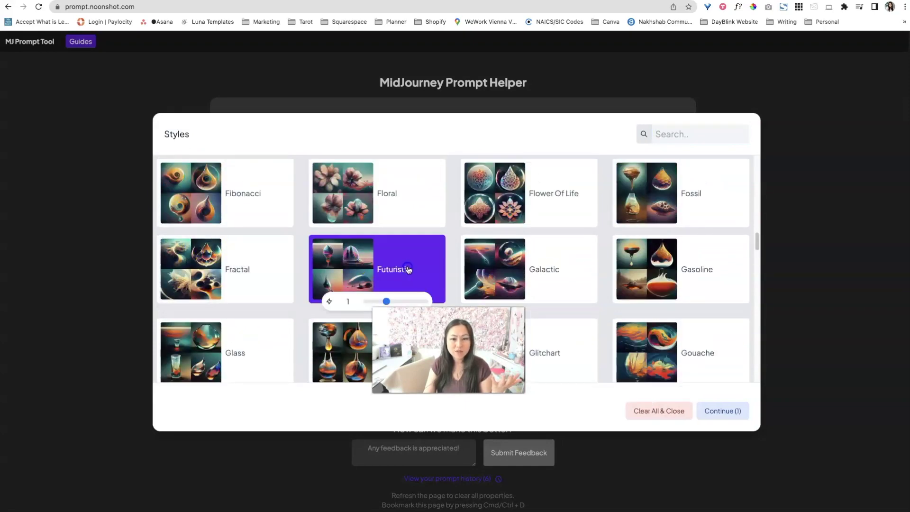
{"action": "left_click", "coordinate": [737, 410]}
Step: Set the prompt material to Glass
{"action": "left_click", "coordinate": [270, 306]}
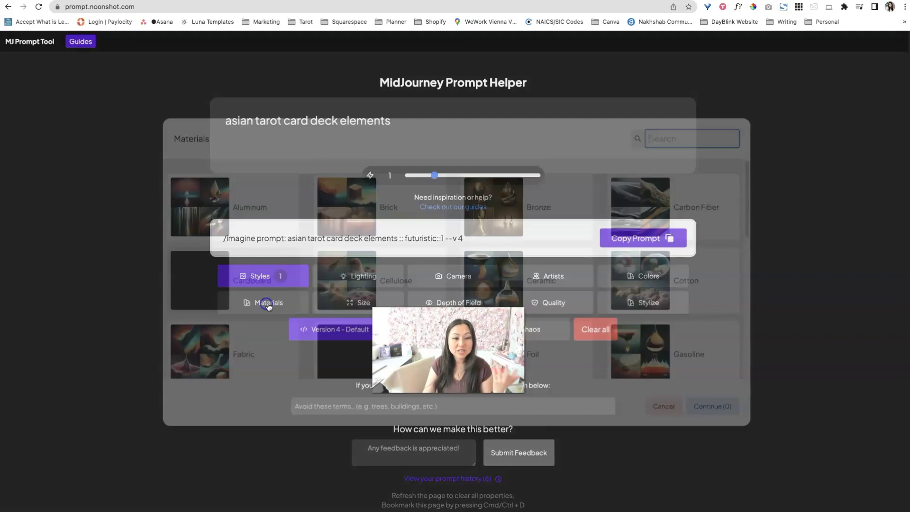
{"action": "scroll", "coordinate": [285, 305], "scroll_direction": "down", "scroll_amount": 3}
{"action": "scroll", "coordinate": [285, 305], "scroll_direction": "down", "scroll_amount": 1}
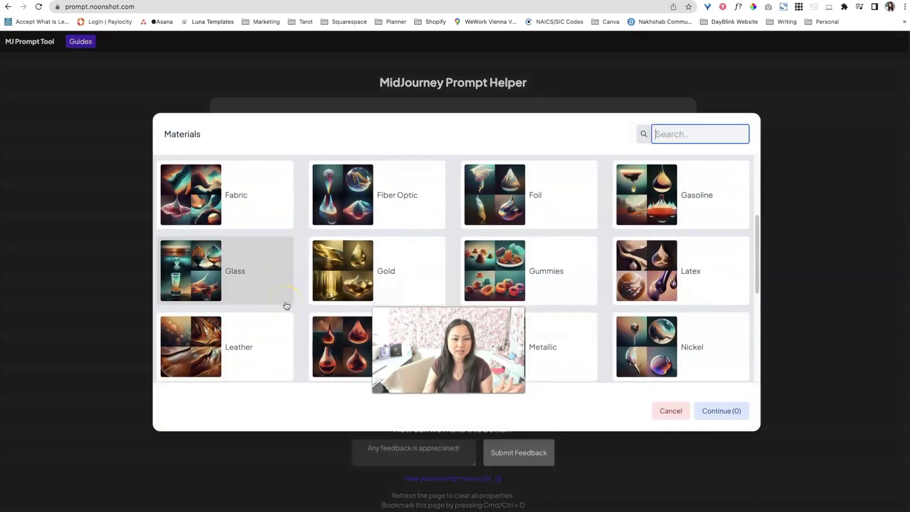
{"action": "left_click", "coordinate": [244, 264]}
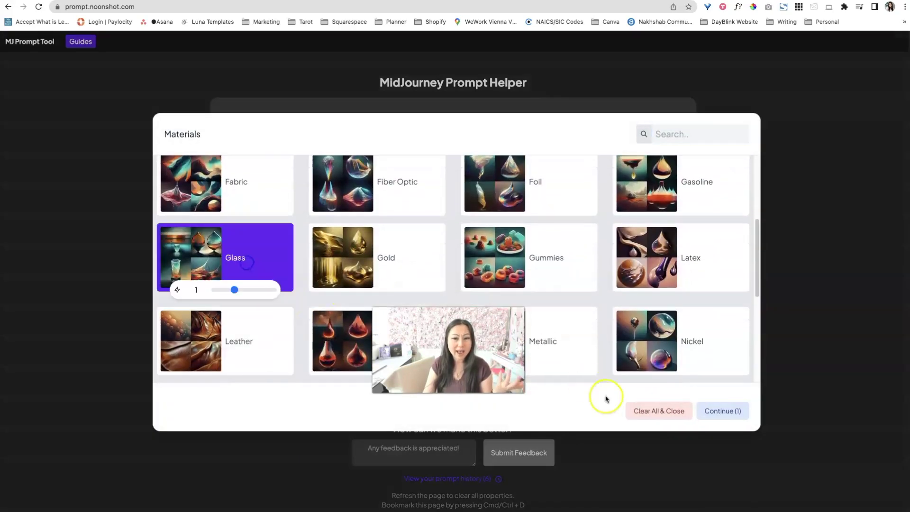
{"action": "left_click", "coordinate": [722, 411]}
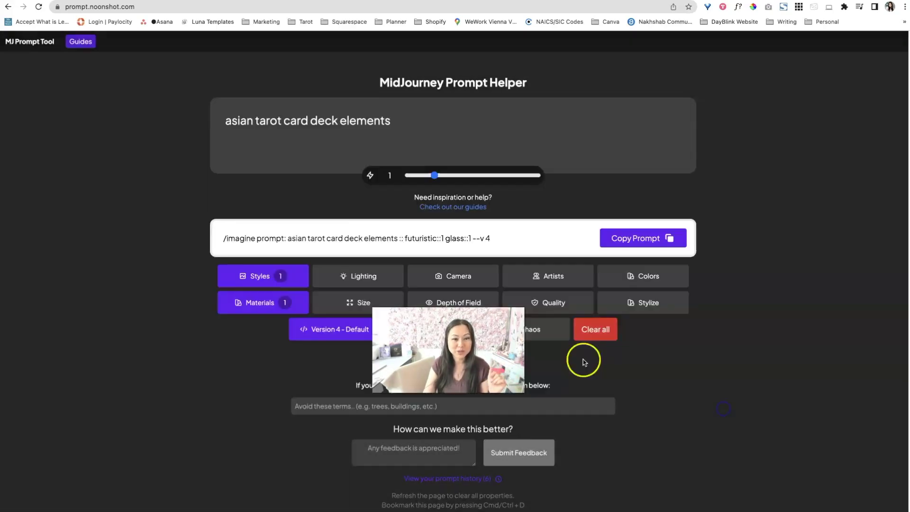
Step: Set quality to 2x more detailed and switch the model version to Niji
{"action": "left_click", "coordinate": [572, 307]}
{"action": "left_click", "coordinate": [562, 379]}
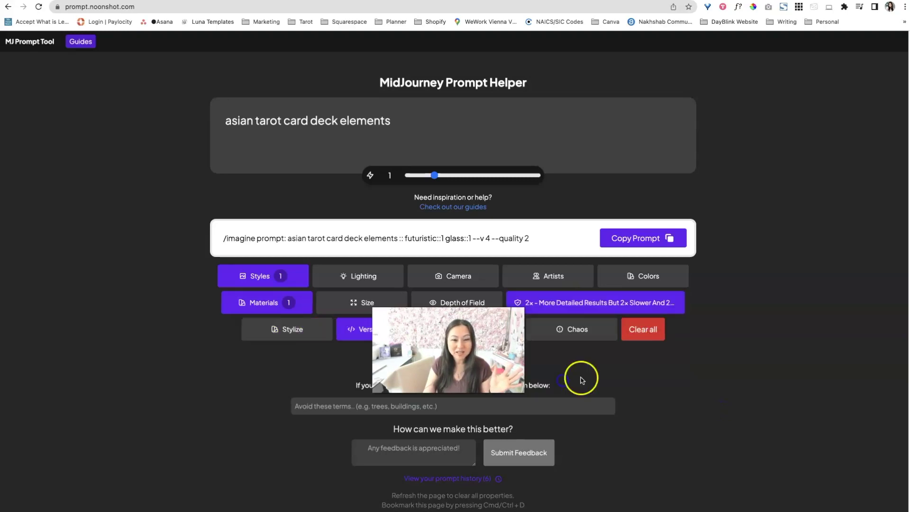
{"action": "left_click", "coordinate": [359, 333]}
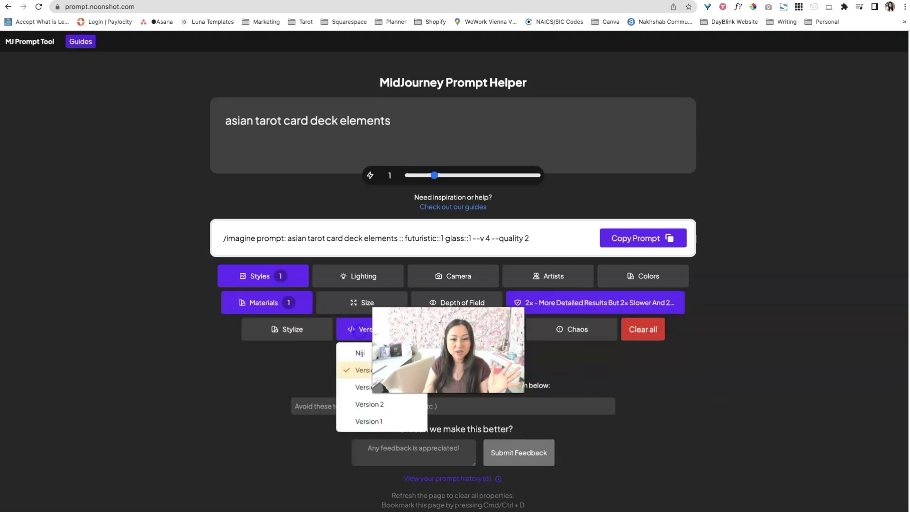
{"action": "left_click", "coordinate": [358, 354]}
{"action": "left_click", "coordinate": [359, 335]}
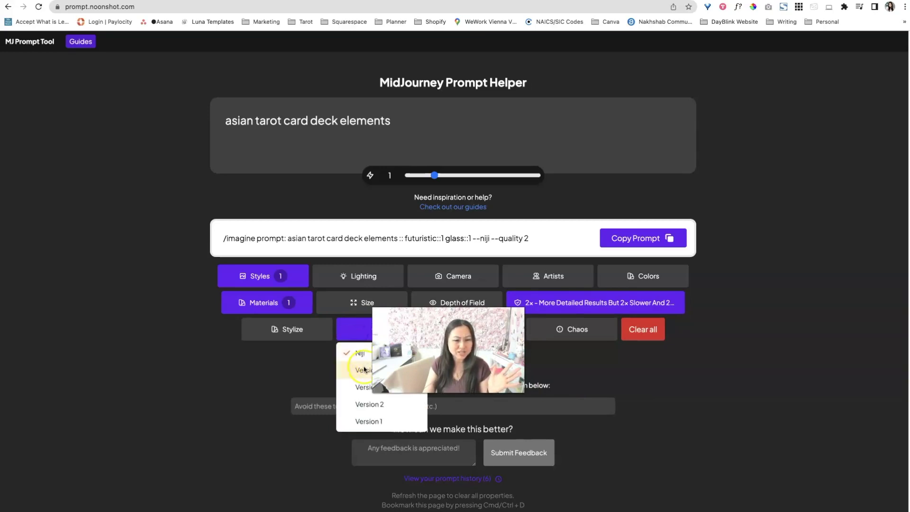
{"action": "left_click", "coordinate": [804, 394]}
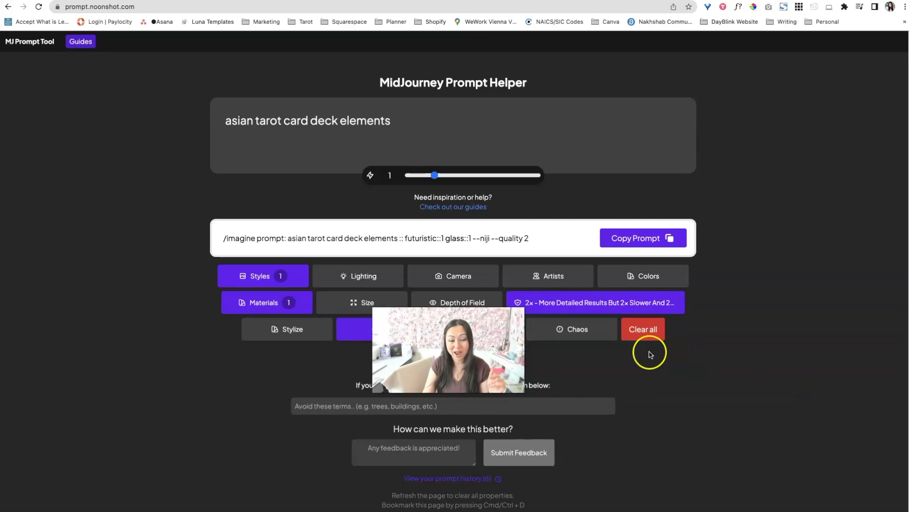
Step: Set chaos to 50 and dismiss the Niji incompatibility notice shown for stylize
{"action": "left_click", "coordinate": [574, 332]}
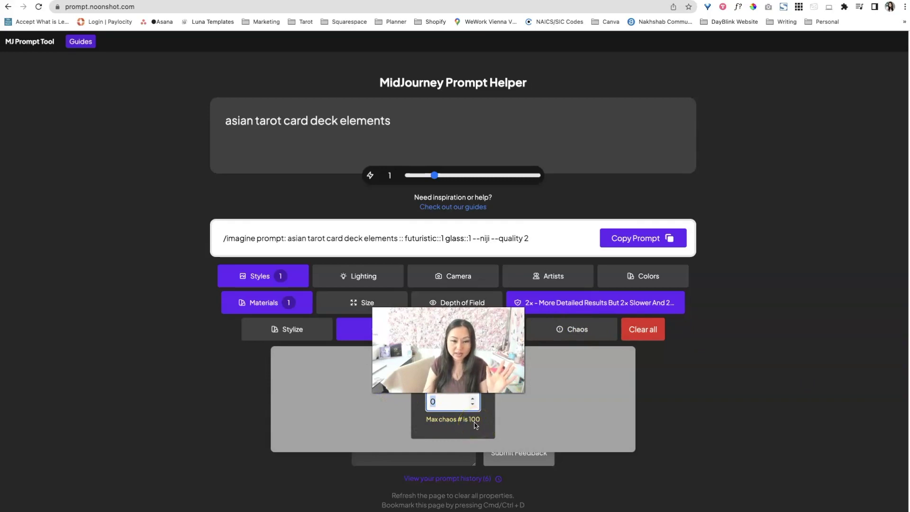
{"action": "type", "text": "50"}
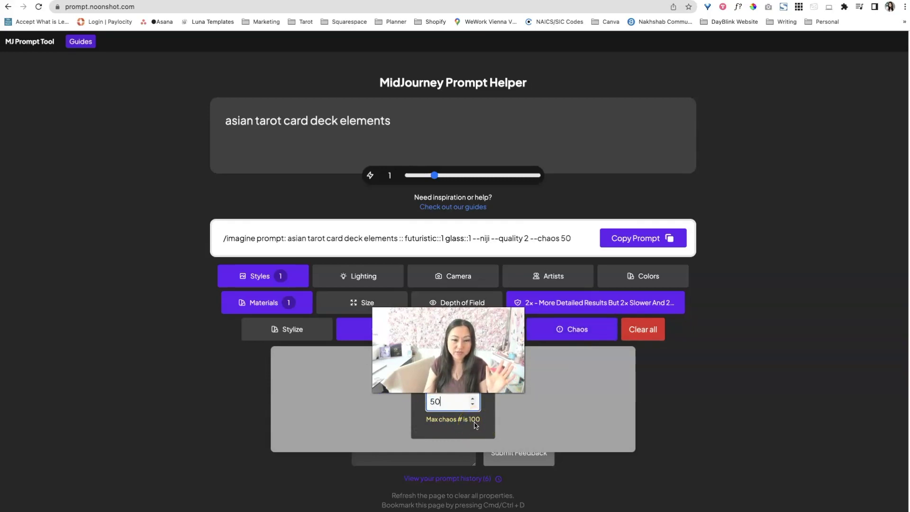
{"action": "left_click", "coordinate": [711, 424]}
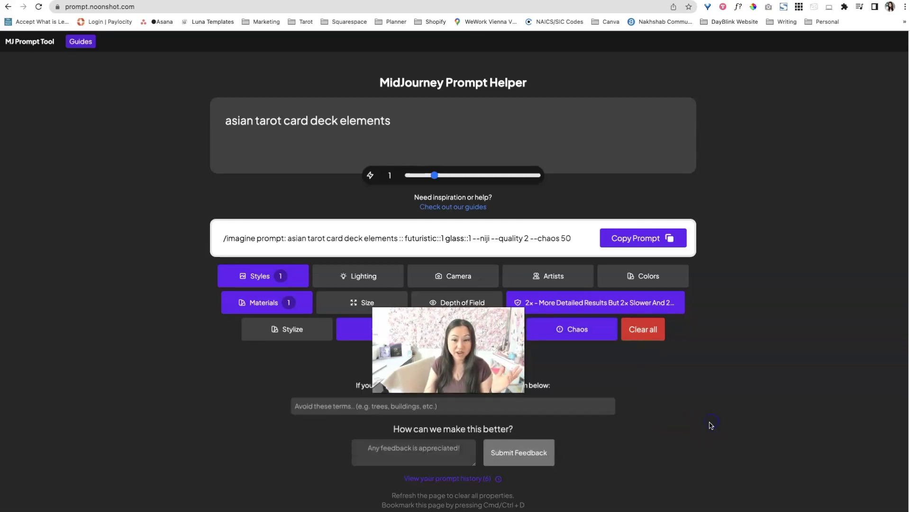
{"action": "left_click", "coordinate": [295, 335]}
{"action": "left_click", "coordinate": [290, 402]}
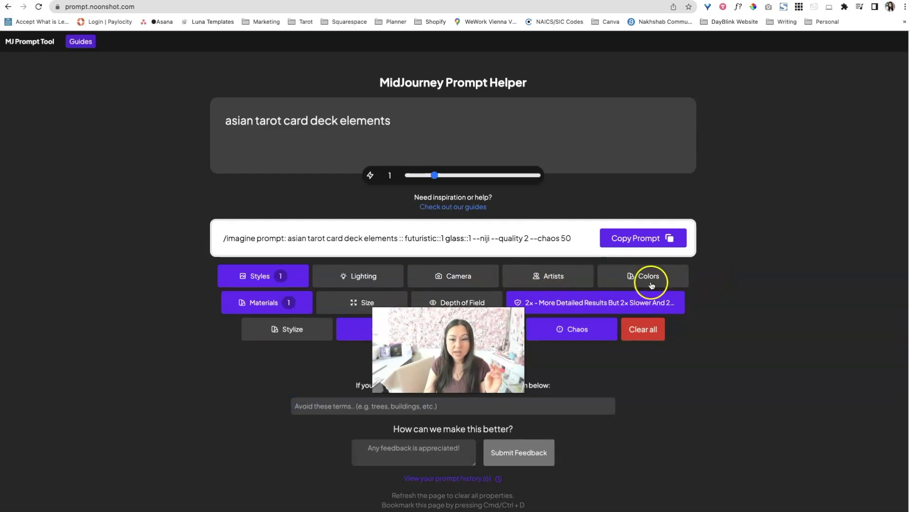
Step: Add Hot Pink Color to the helper prompt, copy the prompt, and switch to Discord
{"action": "left_click", "coordinate": [639, 271]}
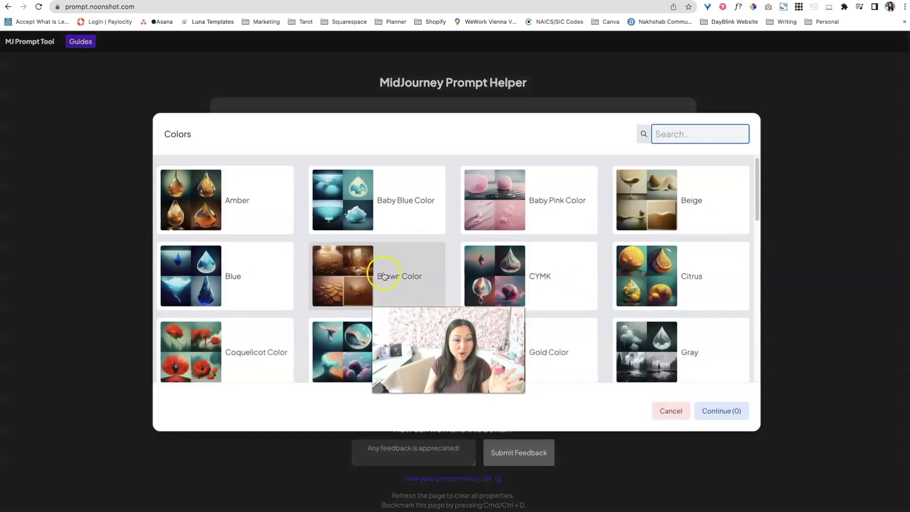
{"action": "scroll", "coordinate": [398, 271], "scroll_direction": "down", "scroll_amount": 4}
{"action": "left_click", "coordinate": [535, 231]}
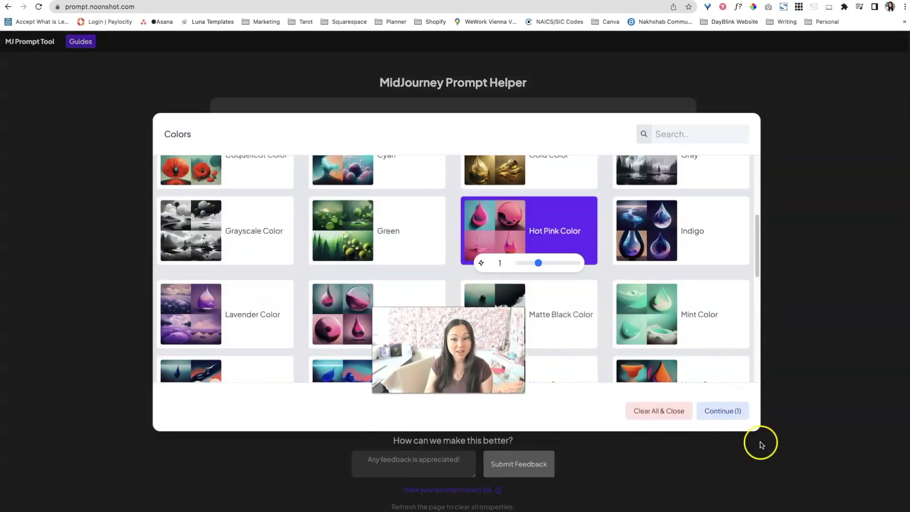
{"action": "left_click", "coordinate": [724, 409]}
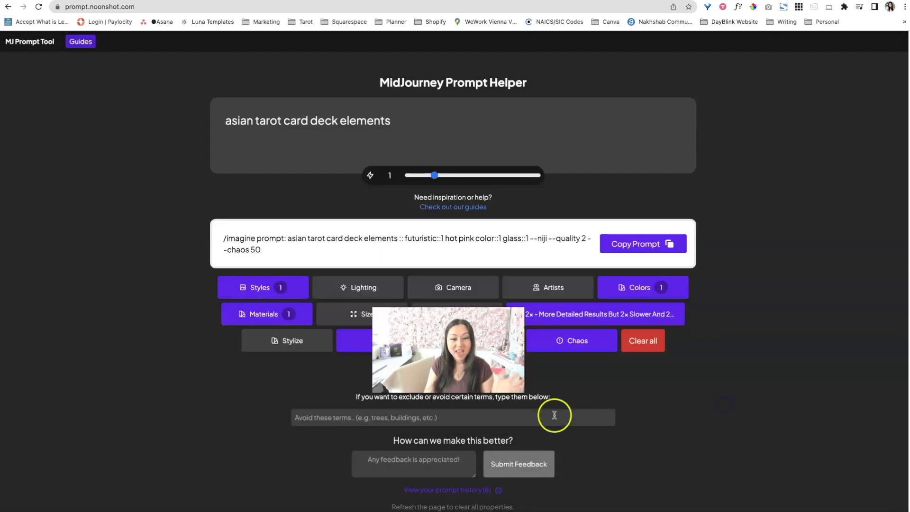
{"action": "left_click", "coordinate": [644, 245]}
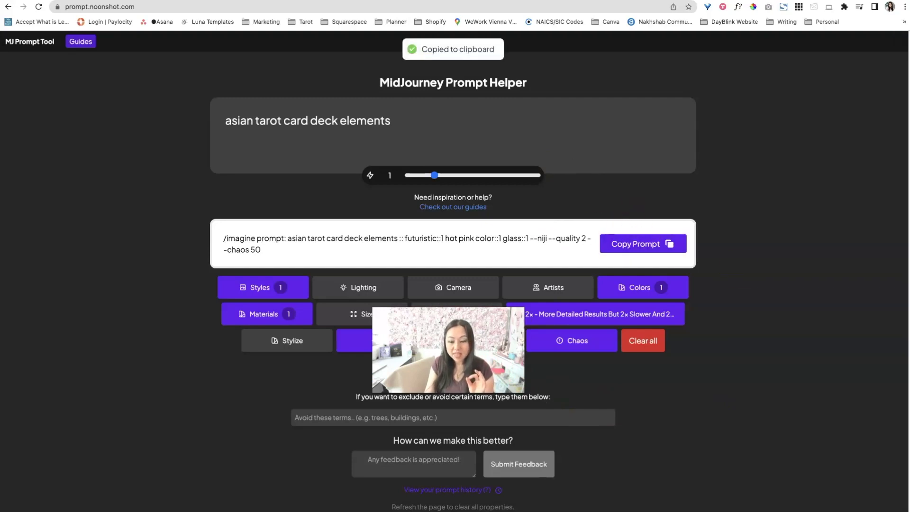
{"action": "key", "text": "super+Tab"}
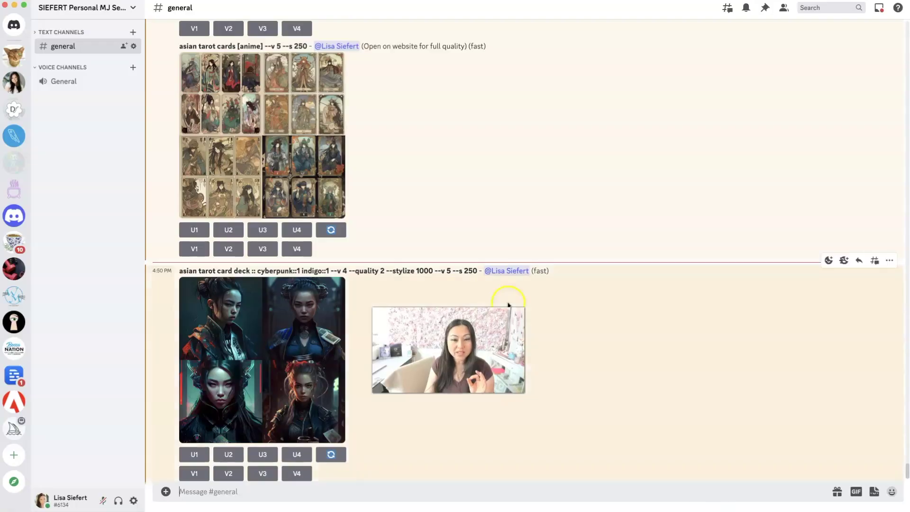
Step: Paste the copied hot pink tarot card /imagine prompt into #general and send it
{"action": "left_click", "coordinate": [351, 494]}
{"action": "key", "text": "super+v"}
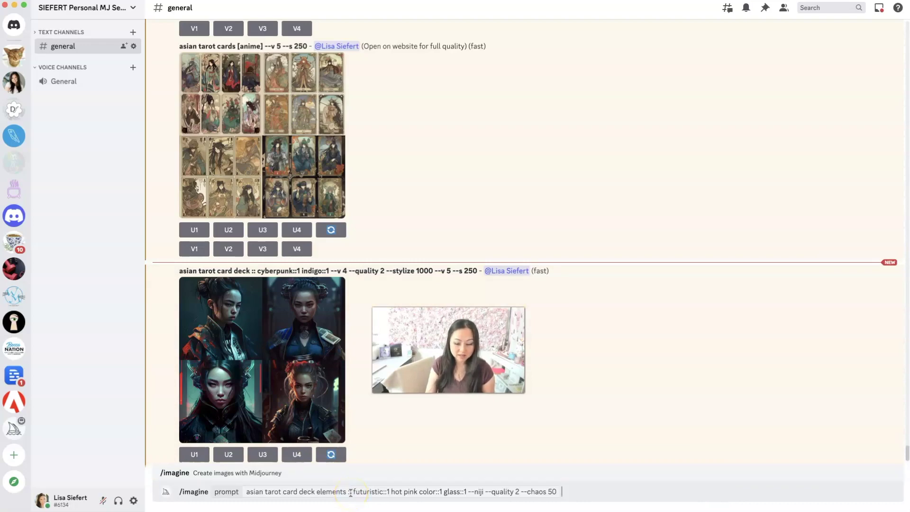
{"action": "key", "text": "Return"}
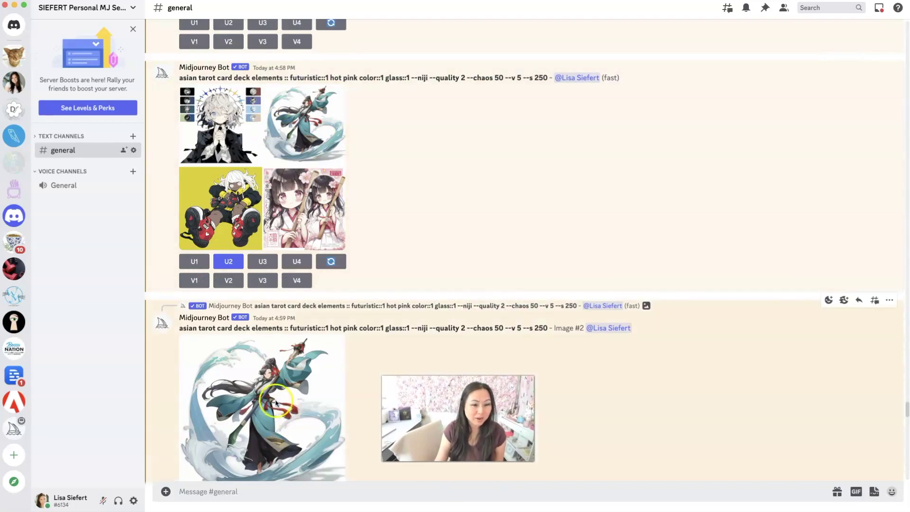
{"action": "scroll", "coordinate": [276, 402], "scroll_direction": "down", "scroll_amount": 3}
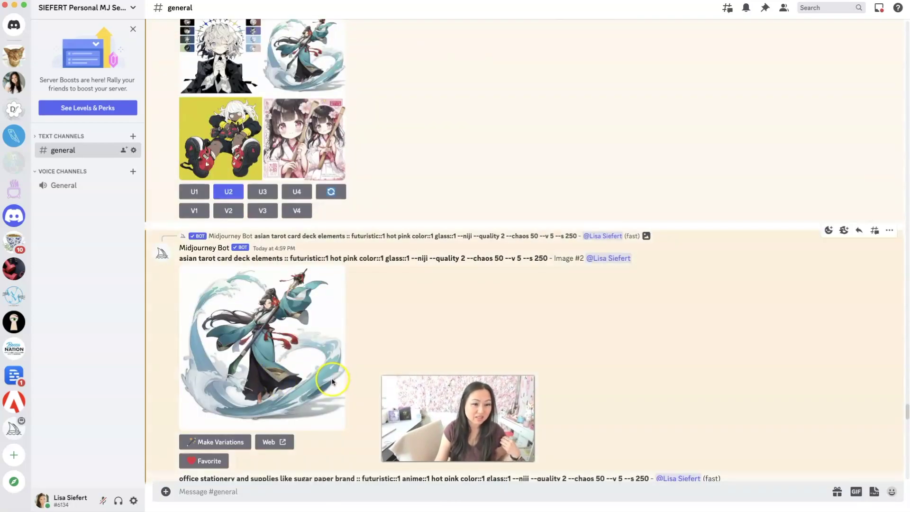
{"action": "scroll", "coordinate": [332, 381], "scroll_direction": "down", "scroll_amount": 6}
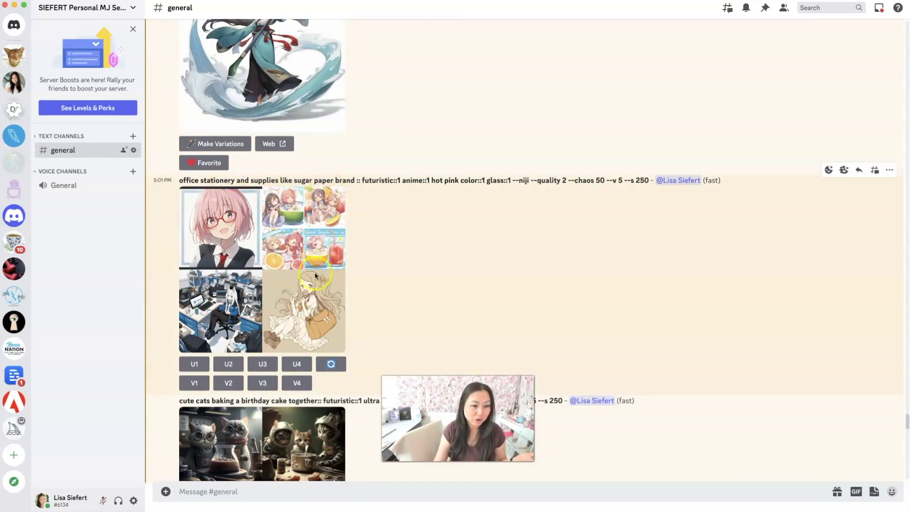
Step: Scroll past the puppy clipart results to the 'cute puppy elements [pixar] --v 5 --s 250' grid
{"action": "scroll", "coordinate": [330, 269], "scroll_direction": "down", "scroll_amount": 5}
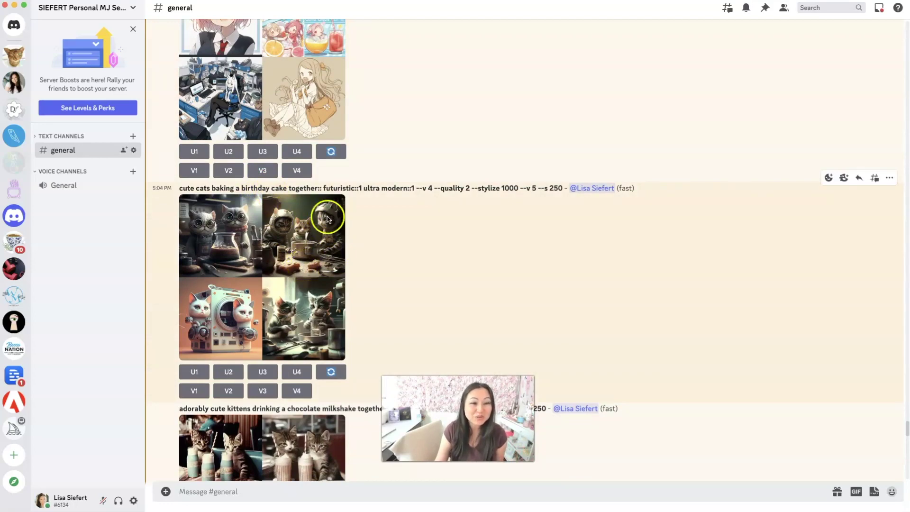
{"action": "scroll", "coordinate": [266, 246], "scroll_direction": "down", "scroll_amount": 3}
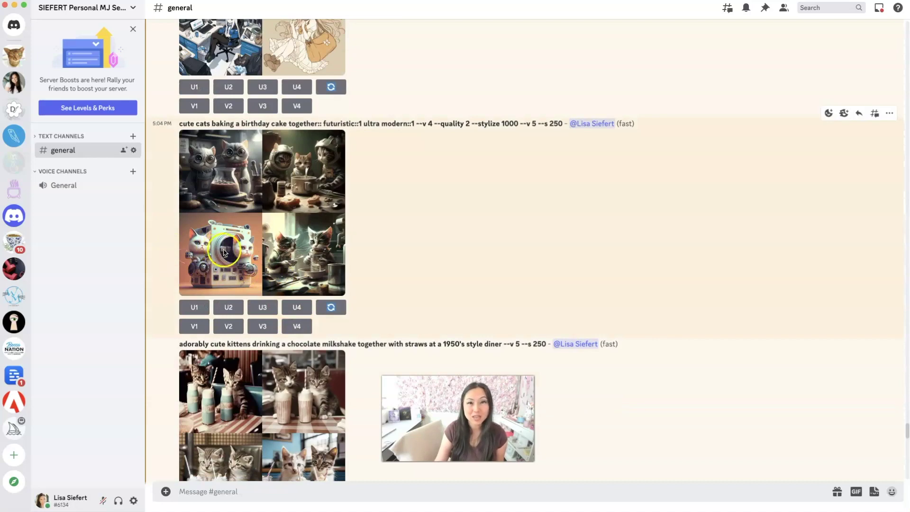
{"action": "scroll", "coordinate": [239, 261], "scroll_direction": "down", "scroll_amount": 5}
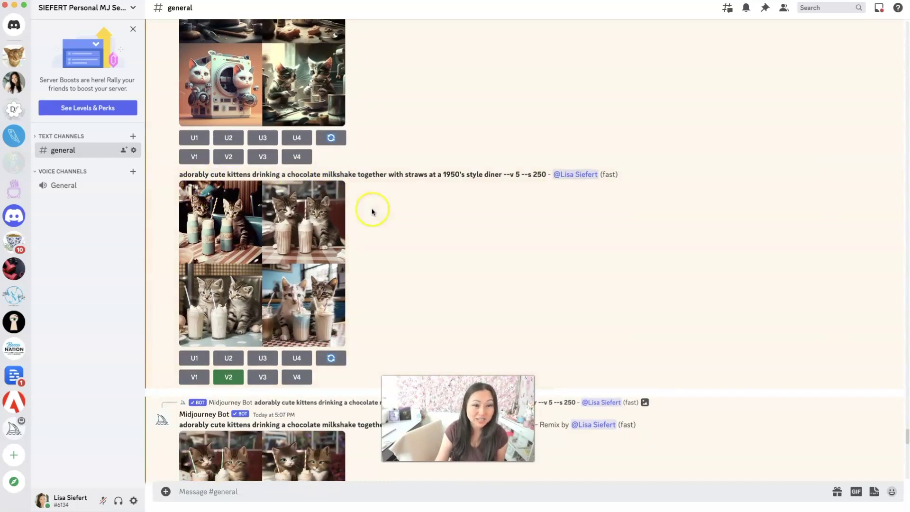
{"action": "scroll", "coordinate": [372, 211], "scroll_direction": "down", "scroll_amount": 1}
{"action": "scroll", "coordinate": [335, 291], "scroll_direction": "down", "scroll_amount": 10}
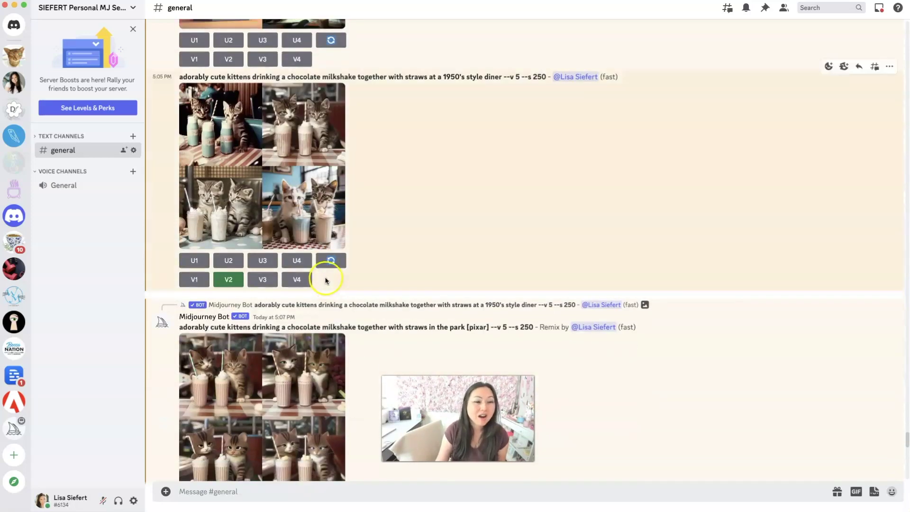
{"action": "scroll", "coordinate": [303, 237], "scroll_direction": "down", "scroll_amount": 1}
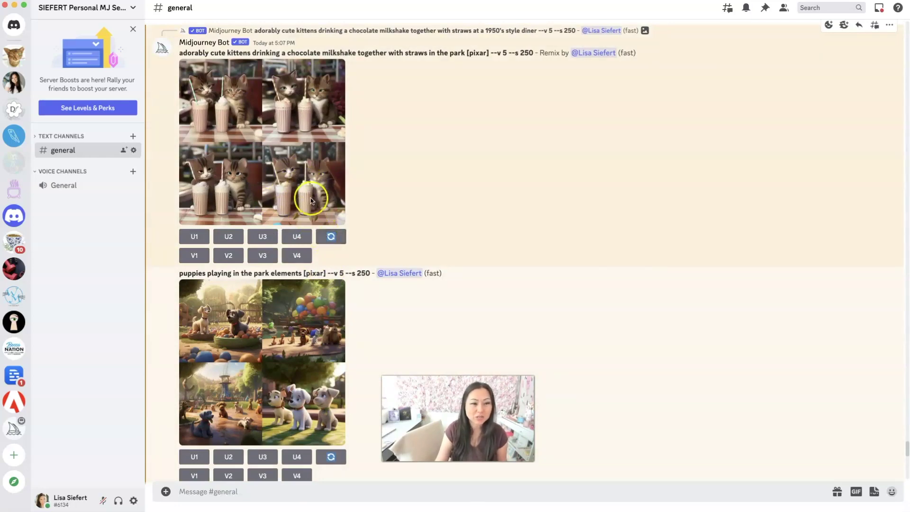
{"action": "scroll", "coordinate": [310, 206], "scroll_direction": "down", "scroll_amount": 4}
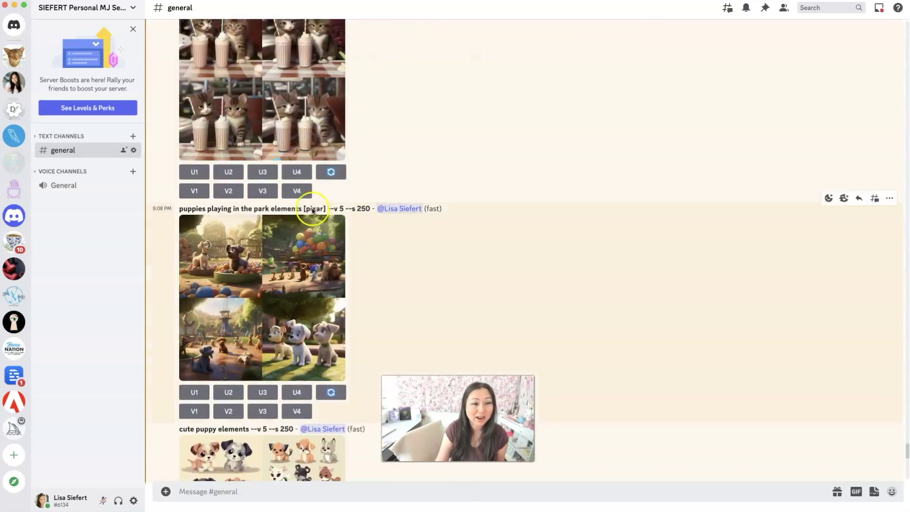
{"action": "scroll", "coordinate": [222, 207], "scroll_direction": "down", "scroll_amount": 2}
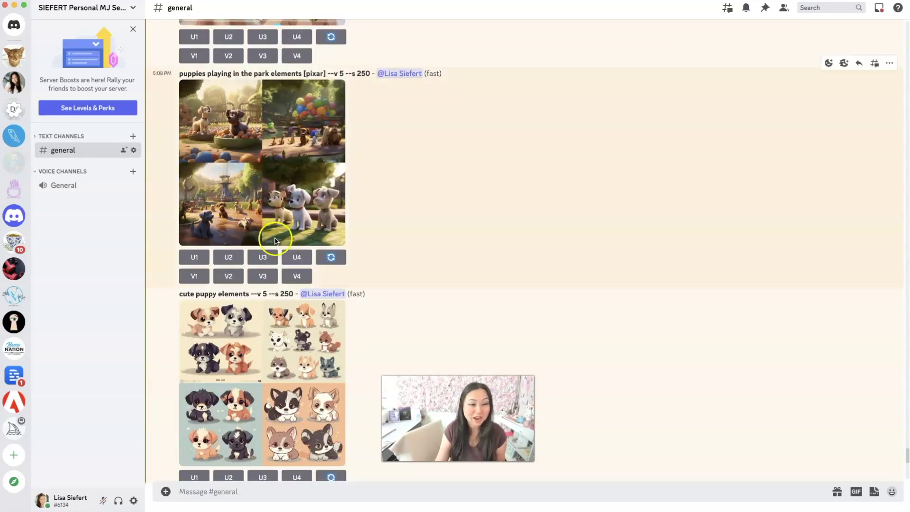
{"action": "scroll", "coordinate": [271, 228], "scroll_direction": "down", "scroll_amount": 3}
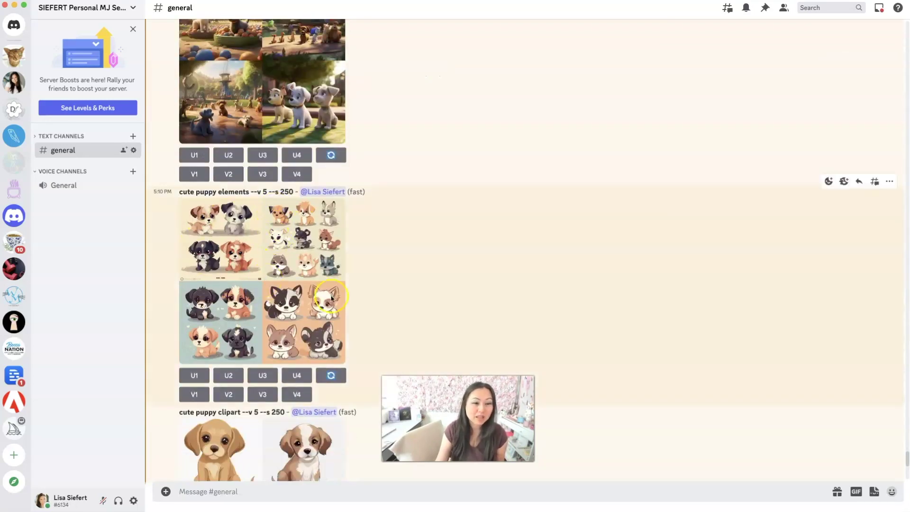
{"action": "scroll", "coordinate": [313, 298], "scroll_direction": "down", "scroll_amount": 1}
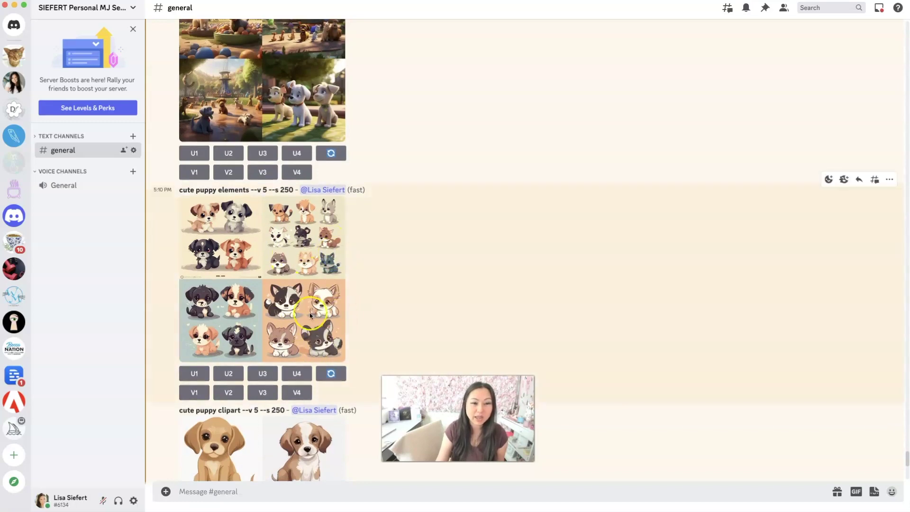
{"action": "scroll", "coordinate": [310, 315], "scroll_direction": "down", "scroll_amount": 5}
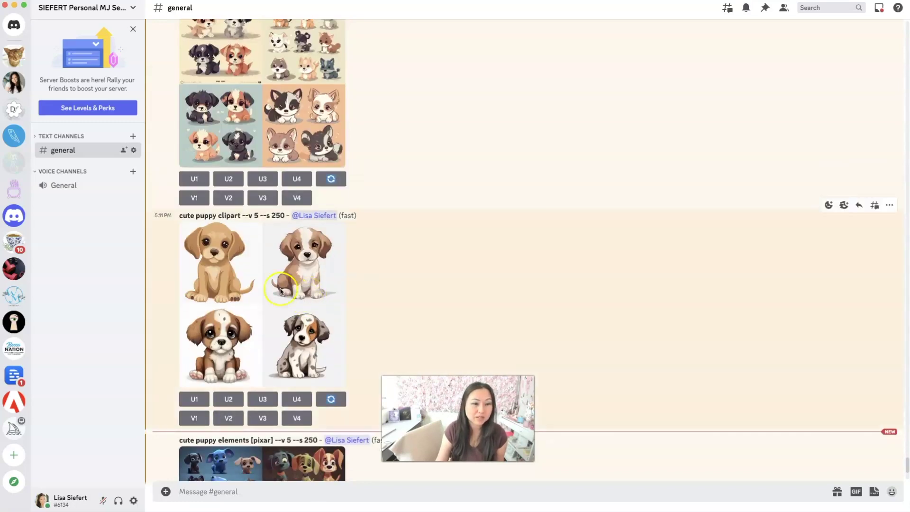
{"action": "scroll", "coordinate": [208, 265], "scroll_direction": "down", "scroll_amount": 5}
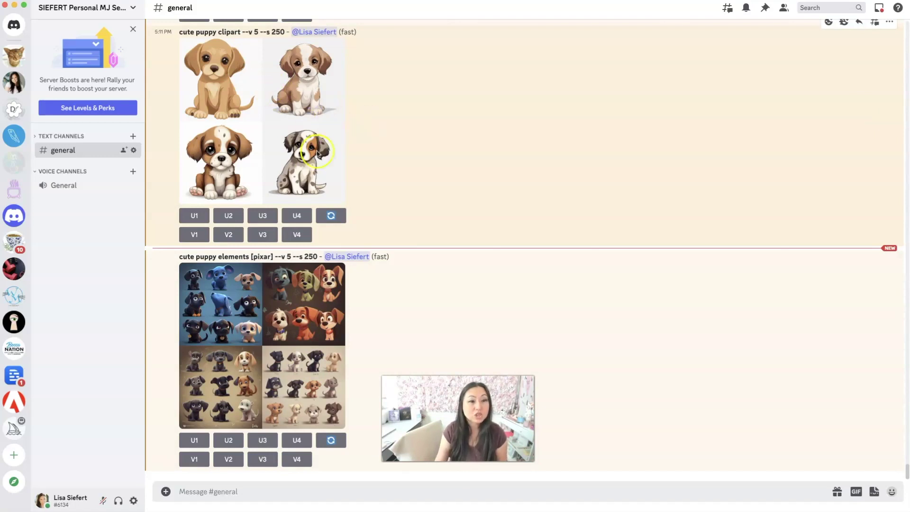
Step: Upload 4_Four_of_sword.jpeg from the file picker in thumbnail view and post it to #general
{"action": "left_click", "coordinate": [166, 491]}
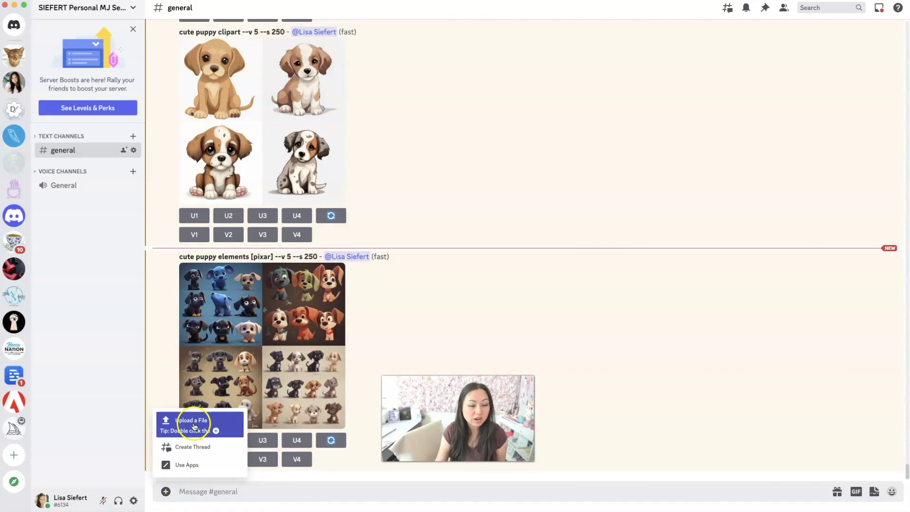
{"action": "key", "text": "Escape"}
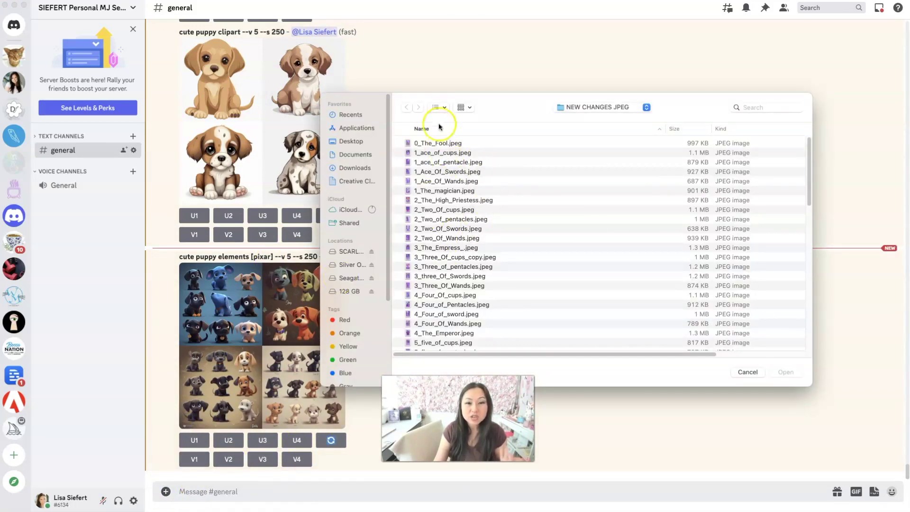
{"action": "left_click", "coordinate": [440, 108]}
{"action": "left_click", "coordinate": [467, 147]}
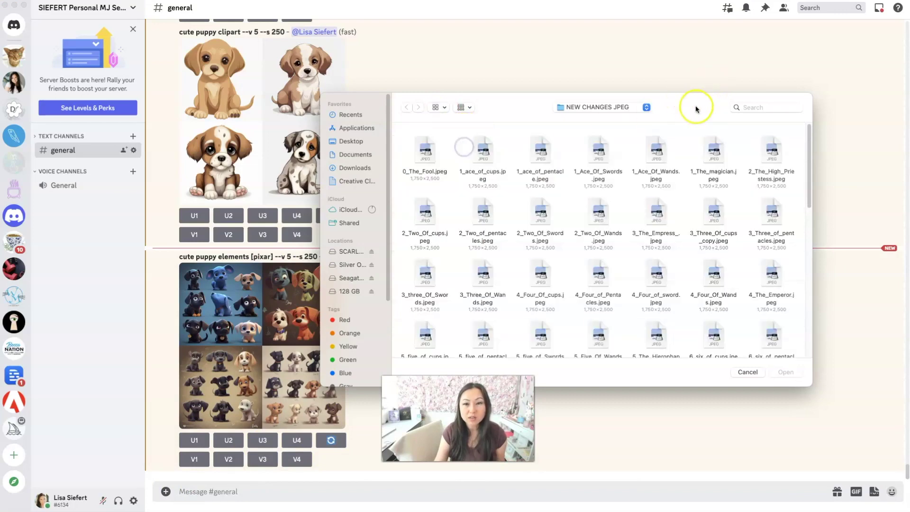
{"action": "left_click_drag", "start_coordinate": [695, 108], "coordinate": [519, 32]}
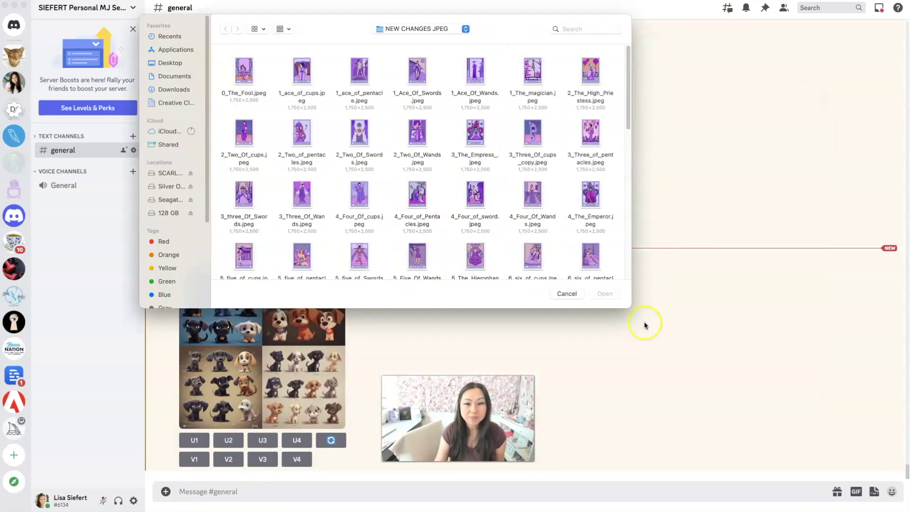
{"action": "left_click_drag", "start_coordinate": [625, 305], "coordinate": [739, 403]}
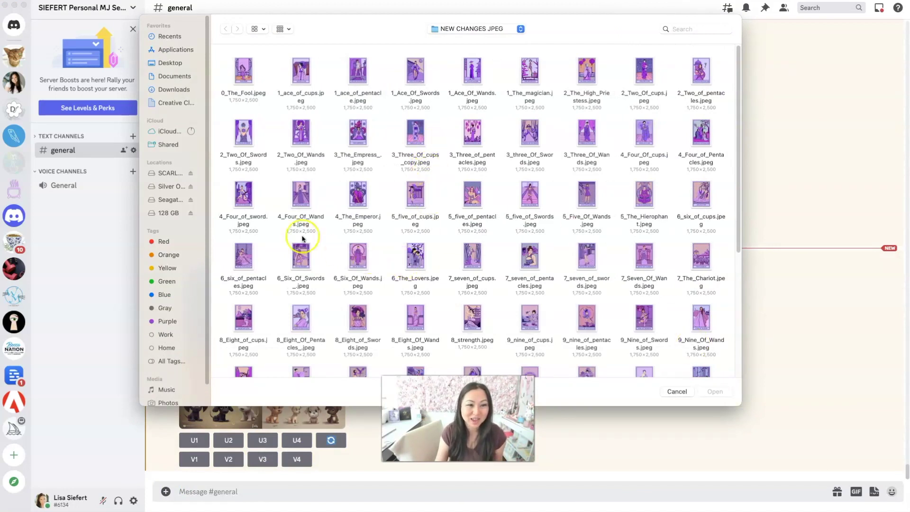
{"action": "left_click", "coordinate": [246, 214]}
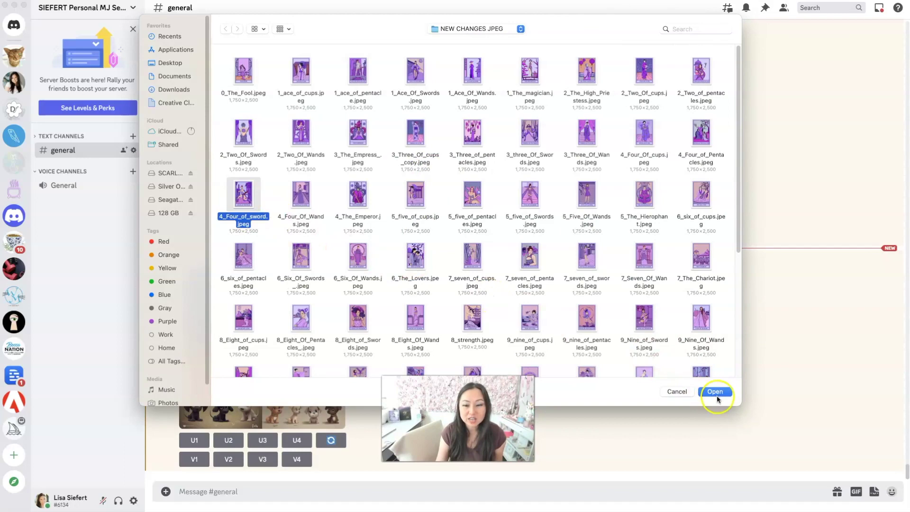
{"action": "left_click", "coordinate": [714, 392]}
{"action": "key", "text": "Return"}
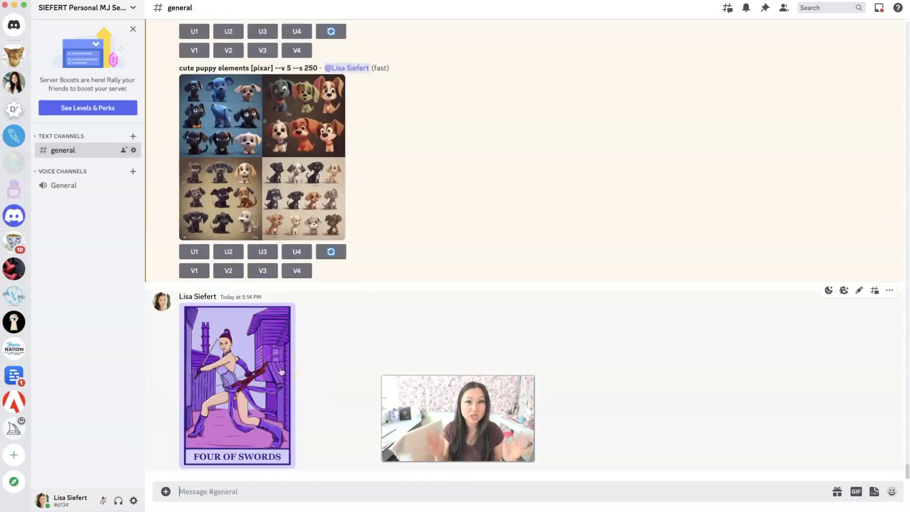
Step: Copy the Four of Swords image link and run /imagine with that link plus 'in blue'
{"action": "right_click", "coordinate": [242, 368]}
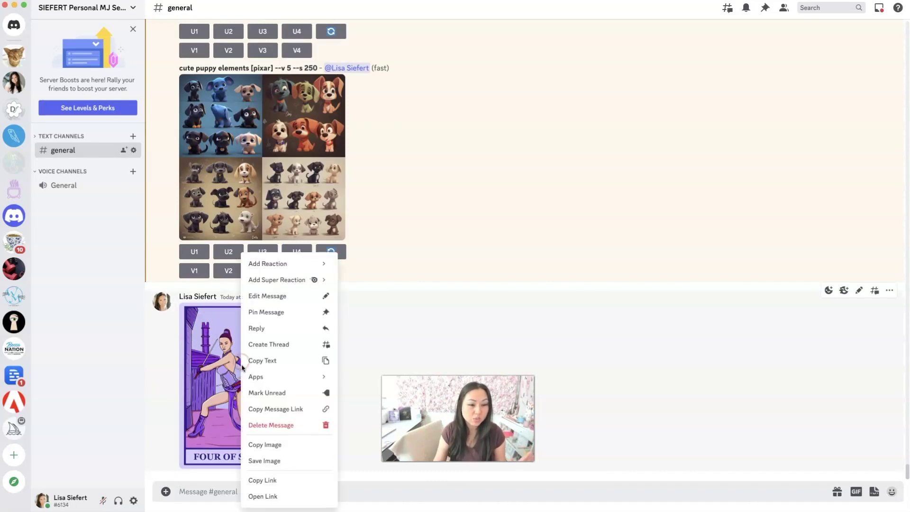
{"action": "left_click", "coordinate": [281, 481]}
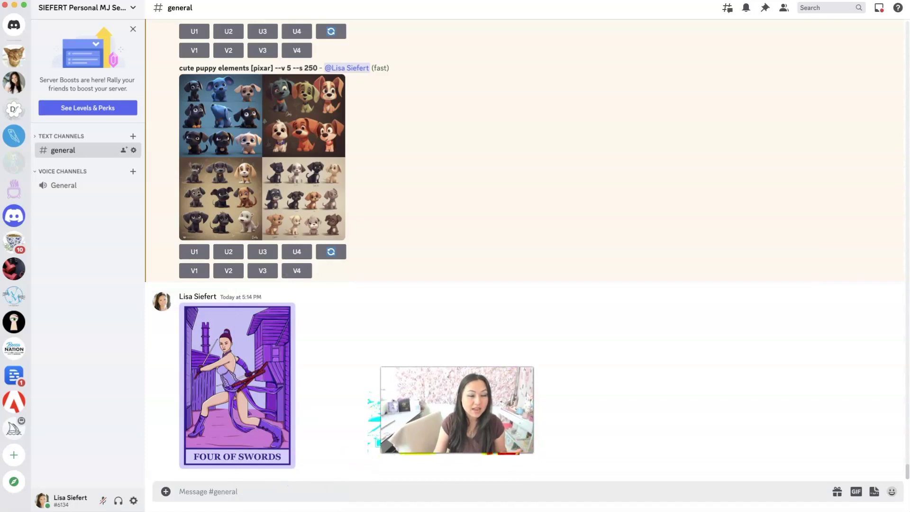
{"action": "left_click", "coordinate": [264, 496]}
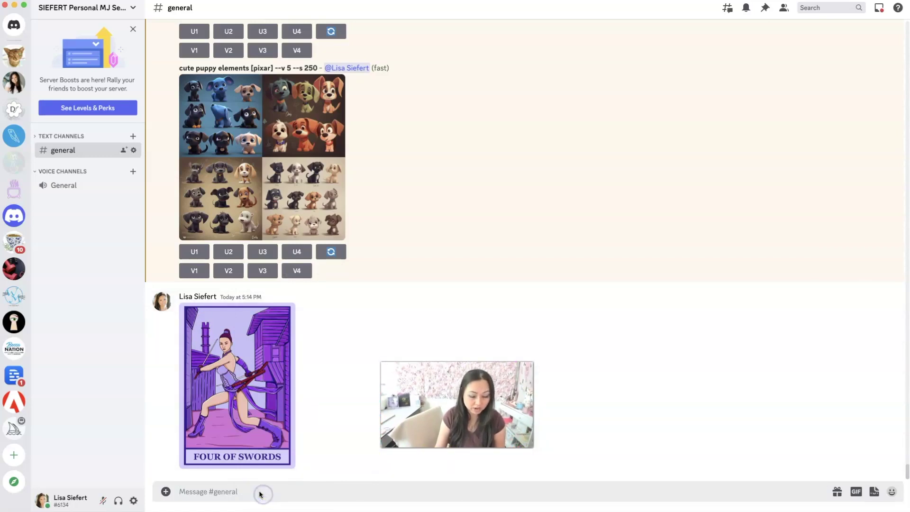
{"action": "type", "text": "/imagine"}
{"action": "key", "text": "Tab"}
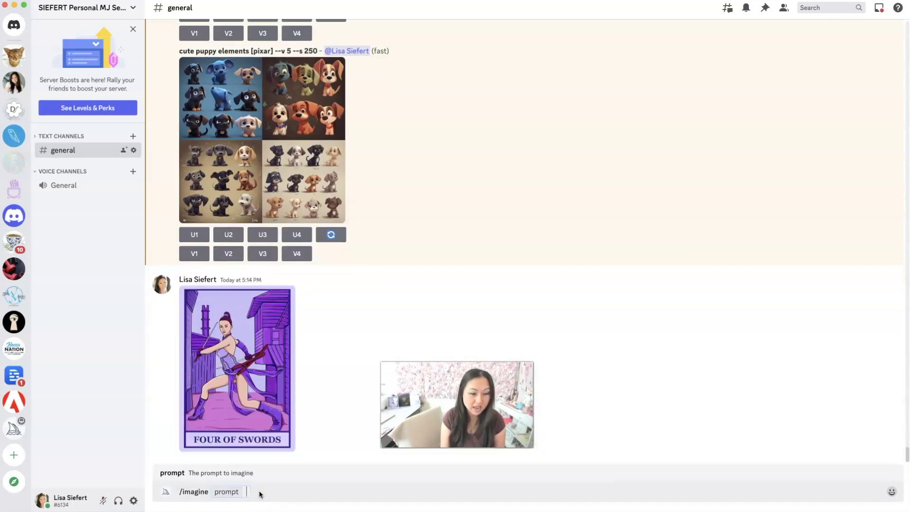
{"action": "key", "text": "super+v"}
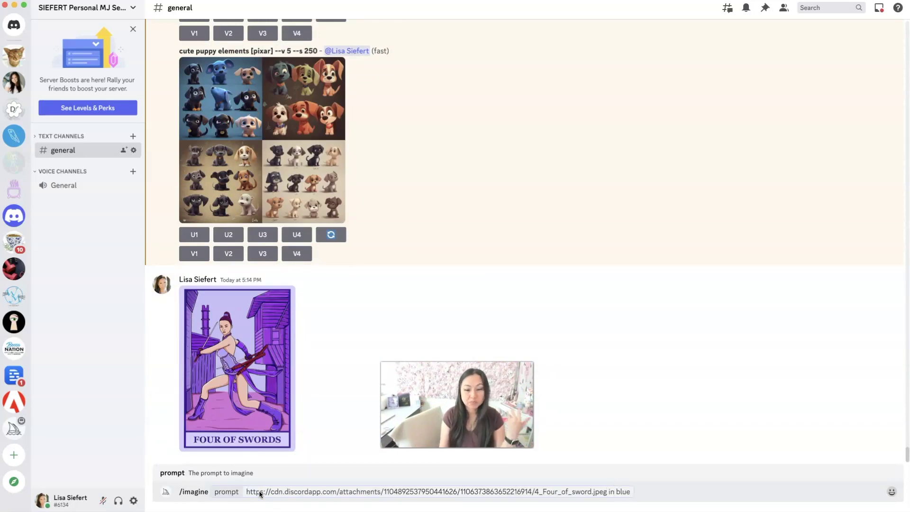
{"action": "type", "text": "in blue"}
{"action": "key", "text": "Return"}
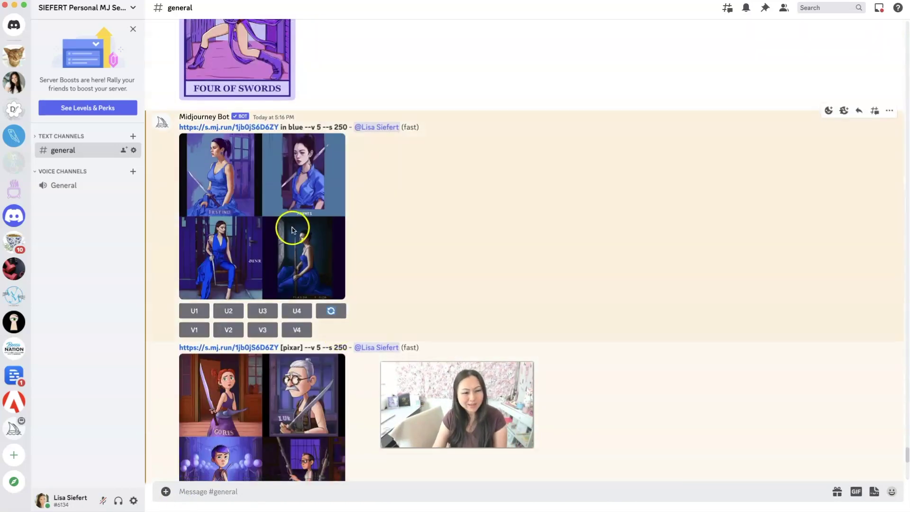
Step: Scroll through the 'in blue', [pixar] and 'clipart elements' grids from the Four of Swords card
{"action": "scroll", "coordinate": [293, 312], "scroll_direction": "down", "scroll_amount": 3}
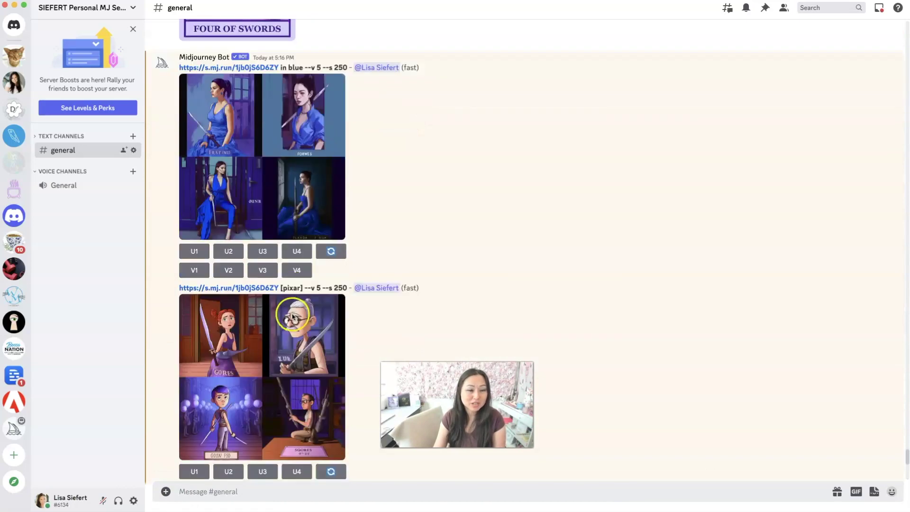
{"action": "scroll", "coordinate": [290, 320], "scroll_direction": "down", "scroll_amount": 1}
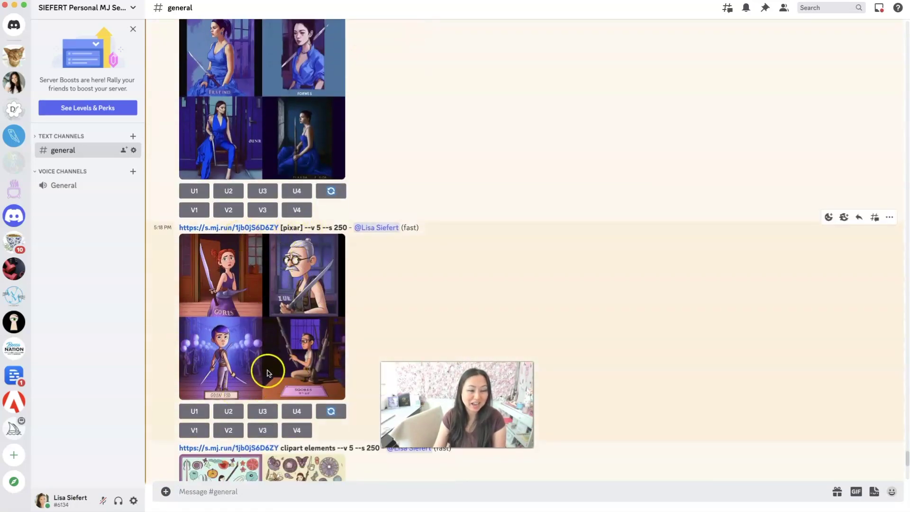
{"action": "scroll", "coordinate": [275, 364], "scroll_direction": "down", "scroll_amount": 1}
{"action": "scroll", "coordinate": [274, 364], "scroll_direction": "down", "scroll_amount": 10}
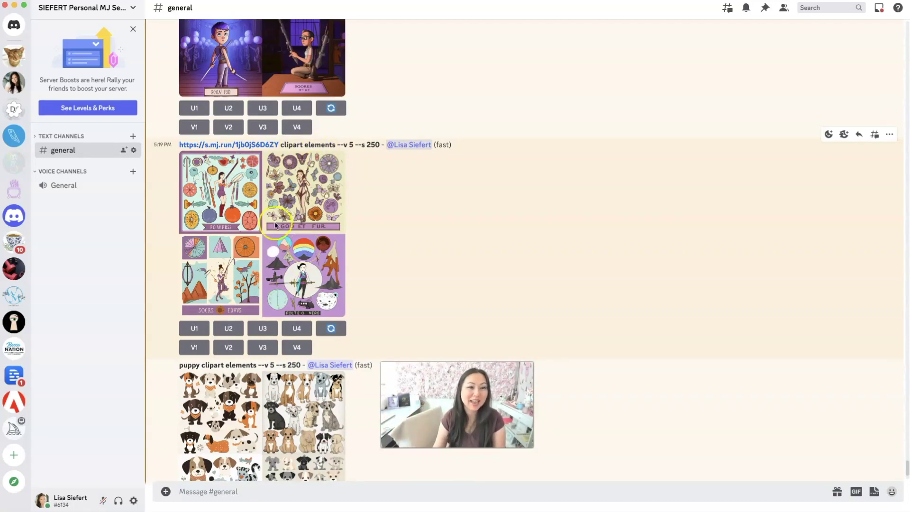
{"action": "scroll", "coordinate": [280, 213], "scroll_direction": "down", "scroll_amount": 3}
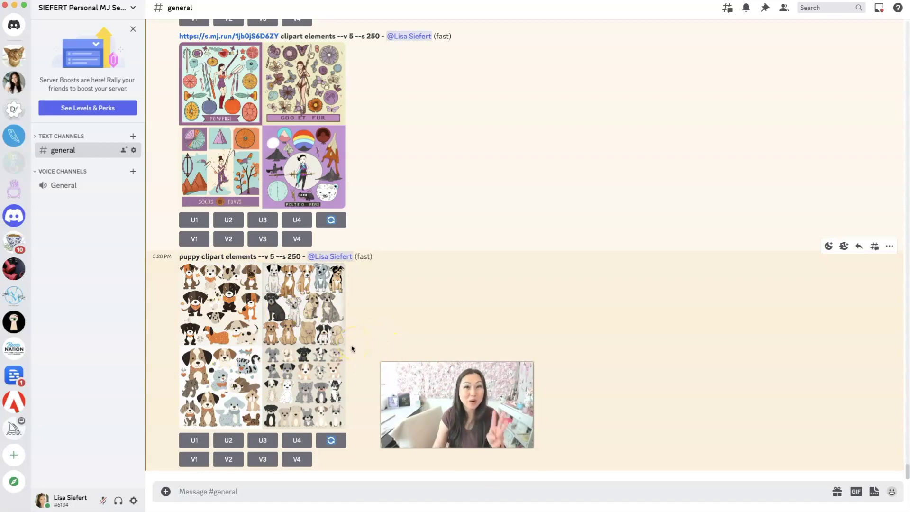
{"action": "scroll", "coordinate": [352, 349], "scroll_direction": "up", "scroll_amount": 5}
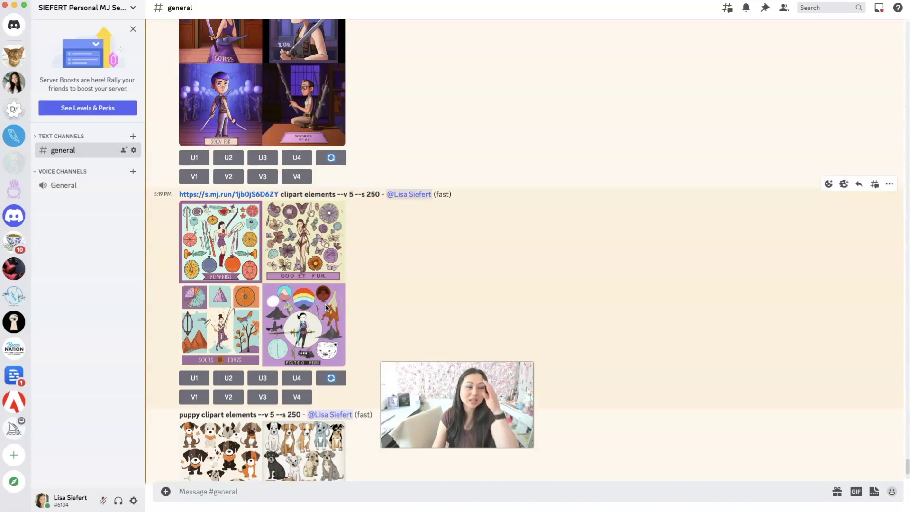
Step: Scroll up and down the #general feed reviewing the earlier tarot card grids
{"action": "scroll", "coordinate": [326, 307], "scroll_direction": "up", "scroll_amount": 20}
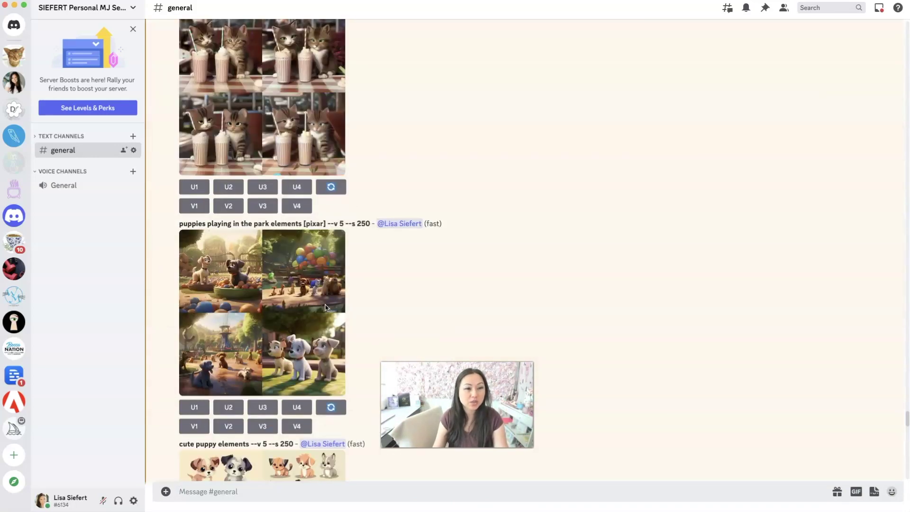
{"action": "scroll", "coordinate": [326, 307], "scroll_direction": "up", "scroll_amount": 20}
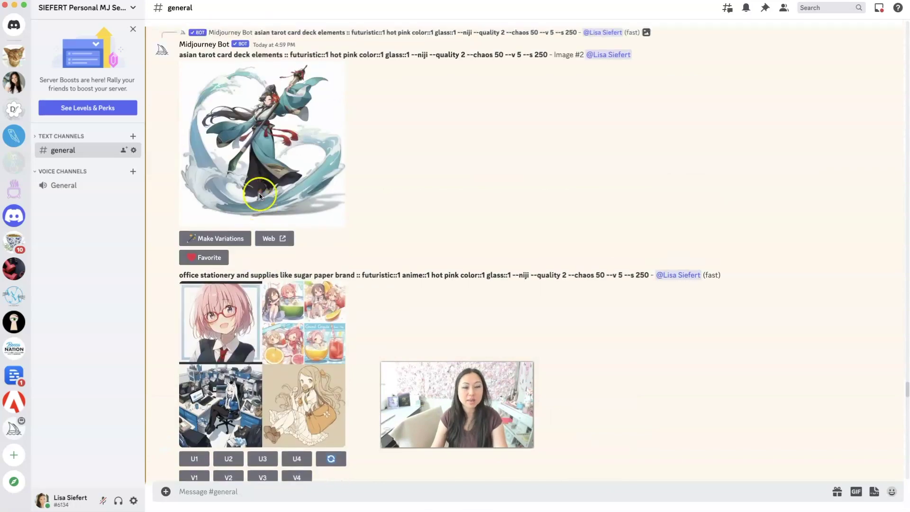
{"action": "scroll", "coordinate": [260, 196], "scroll_direction": "up", "scroll_amount": 12}
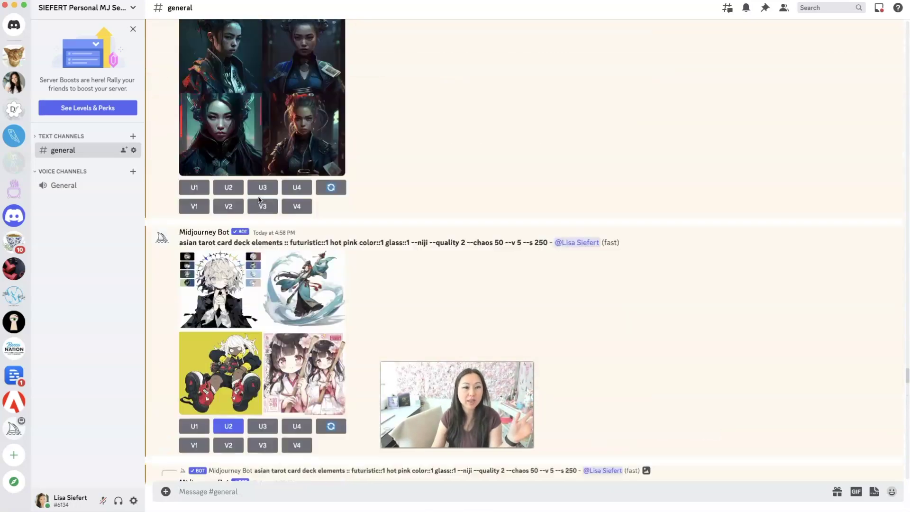
{"action": "scroll", "coordinate": [259, 199], "scroll_direction": "up", "scroll_amount": 20}
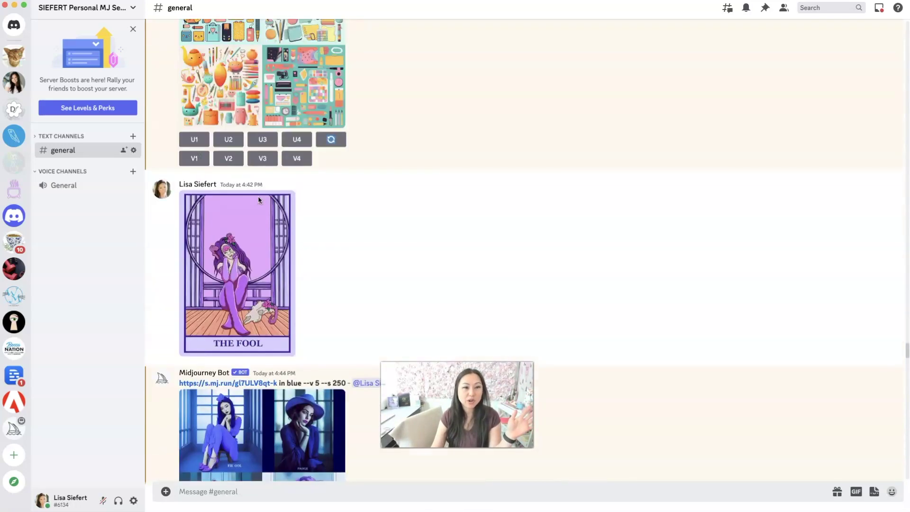
{"action": "scroll", "coordinate": [259, 200], "scroll_direction": "up", "scroll_amount": 10}
{"action": "scroll", "coordinate": [260, 200], "scroll_direction": "up", "scroll_amount": 12}
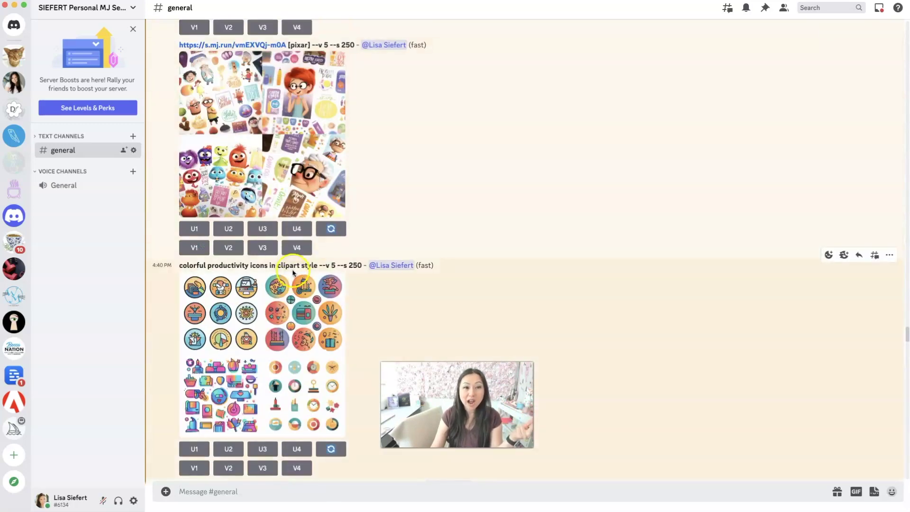
{"action": "scroll", "coordinate": [293, 272], "scroll_direction": "up", "scroll_amount": 9}
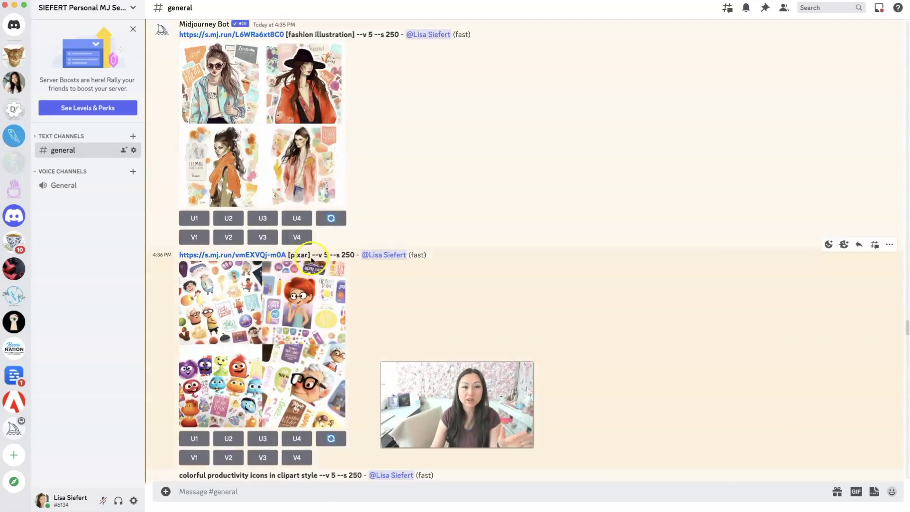
{"action": "scroll", "coordinate": [307, 295], "scroll_direction": "up", "scroll_amount": 10}
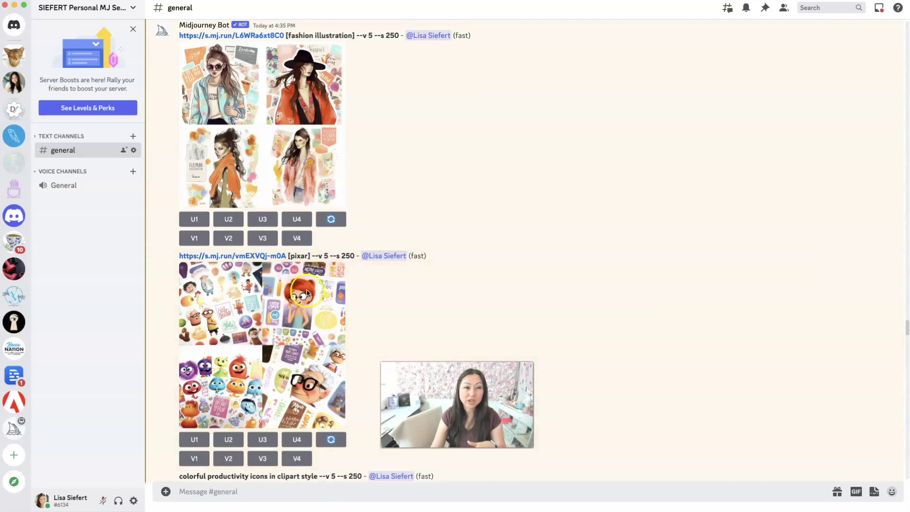
{"action": "scroll", "coordinate": [315, 285], "scroll_direction": "down", "scroll_amount": 20}
{"action": "scroll", "coordinate": [314, 285], "scroll_direction": "down", "scroll_amount": 20}
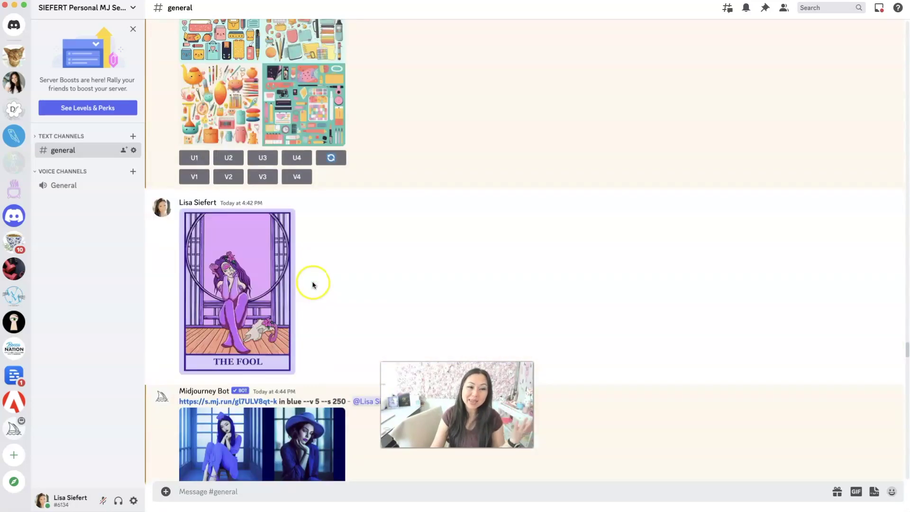
{"action": "scroll", "coordinate": [277, 195], "scroll_direction": "up", "scroll_amount": 7}
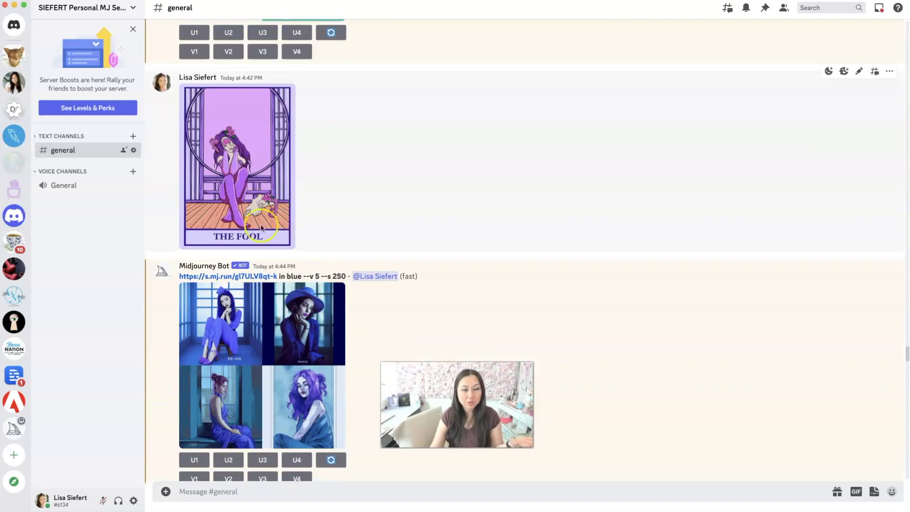
{"action": "scroll", "coordinate": [275, 227], "scroll_direction": "down", "scroll_amount": 3}
{"action": "scroll", "coordinate": [271, 340], "scroll_direction": "down", "scroll_amount": 20}
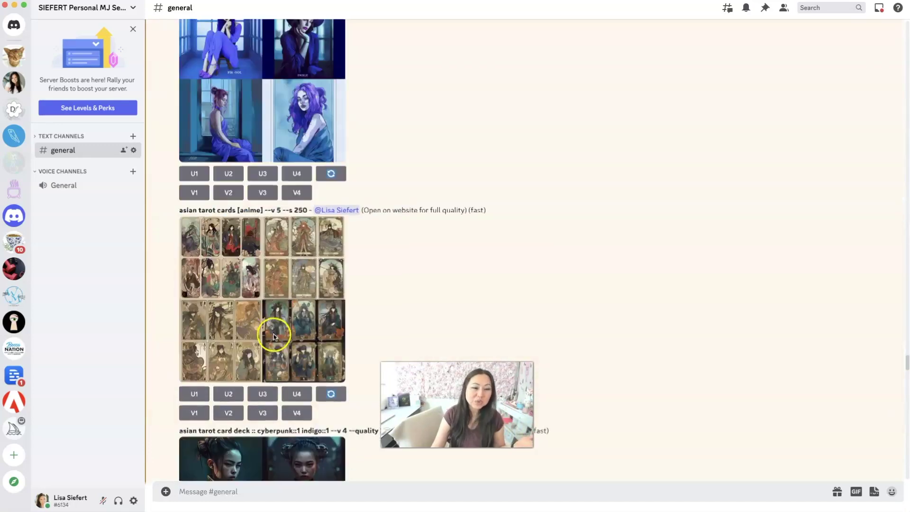
{"action": "scroll", "coordinate": [273, 332], "scroll_direction": "up", "scroll_amount": 4}
{"action": "scroll", "coordinate": [240, 126], "scroll_direction": "up", "scroll_amount": 1}
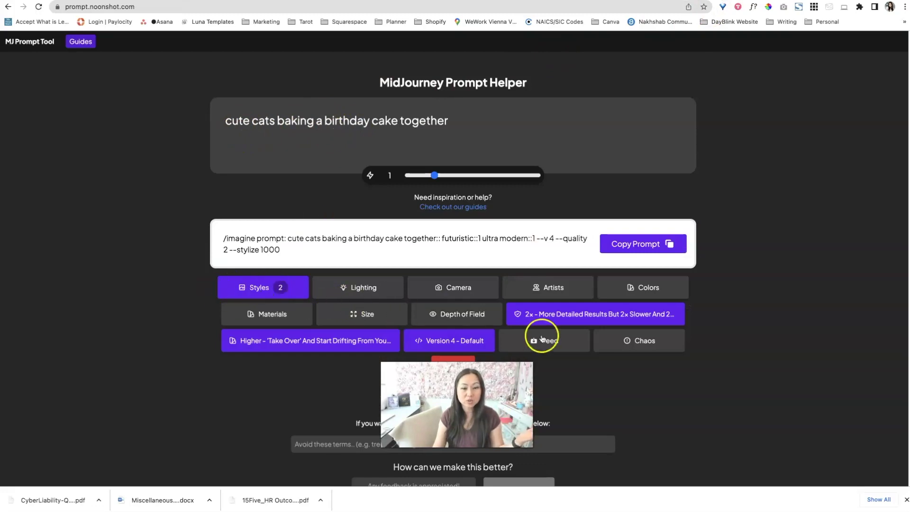
Step: Copy the 'cute cats baking a birthday cake together' prompt from the Prompt Helper
{"action": "left_click", "coordinate": [640, 243]}
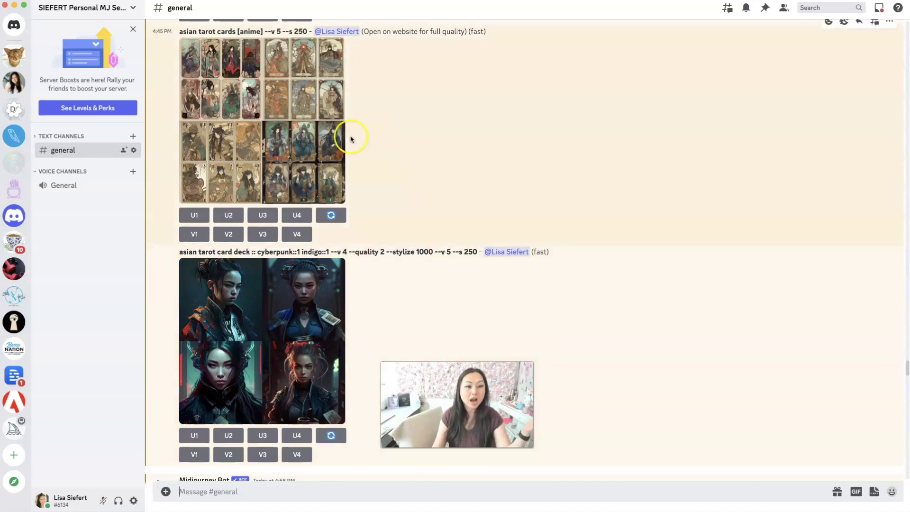
{"action": "scroll", "coordinate": [256, 284], "scroll_direction": "up", "scroll_amount": 10}
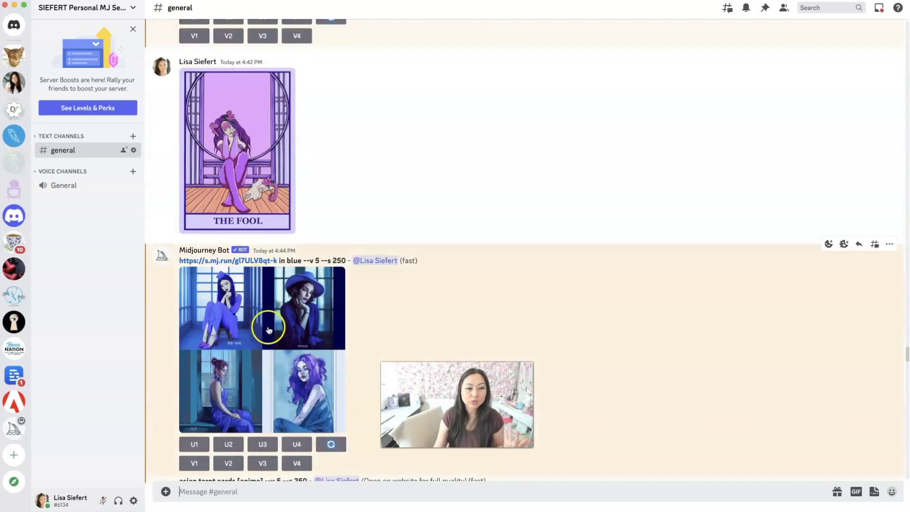
{"action": "right_click", "coordinate": [222, 158]}
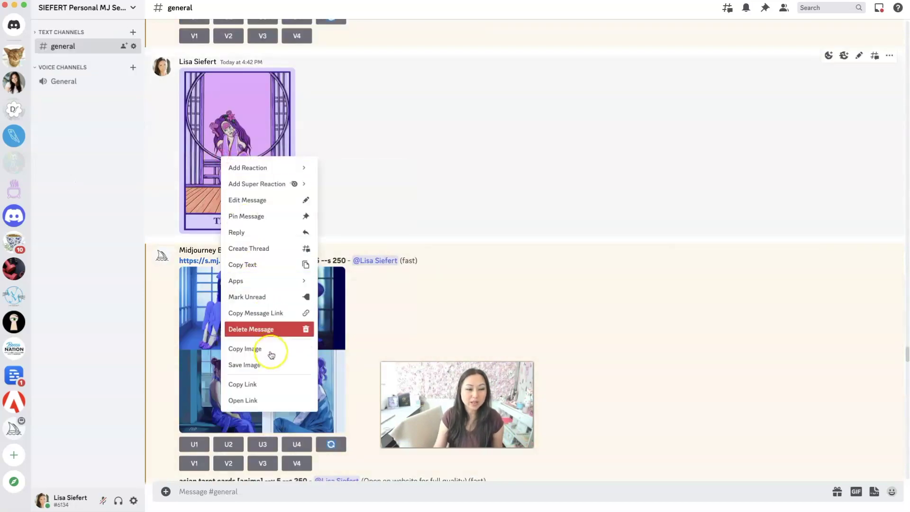
{"action": "left_click", "coordinate": [565, 228]}
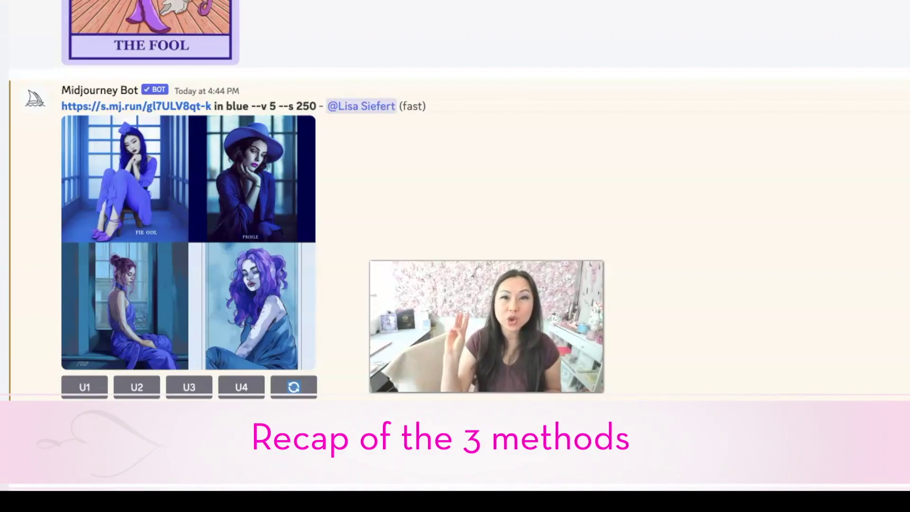
Step: Copy the link of the blue Four of Swords remake grid
{"action": "scroll", "coordinate": [157, 12], "scroll_direction": "up", "scroll_amount": 2}
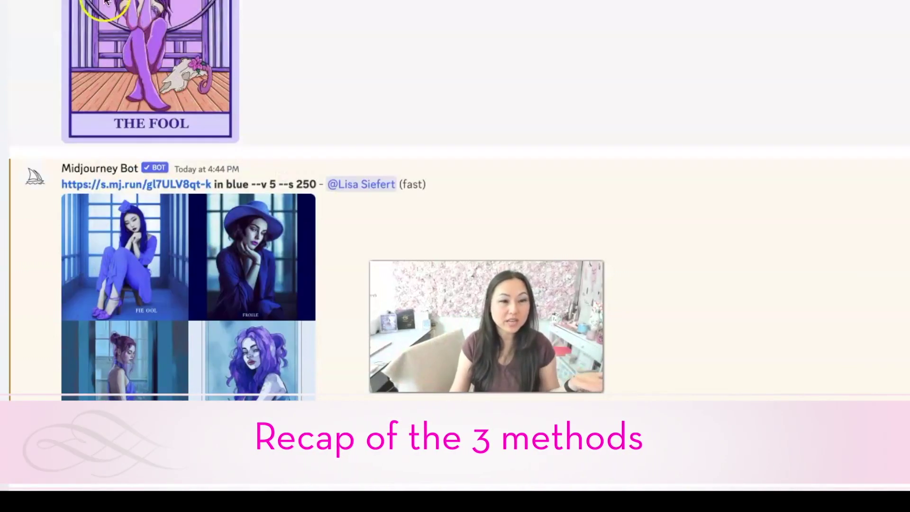
{"action": "scroll", "coordinate": [163, 75], "scroll_direction": "down", "scroll_amount": 3}
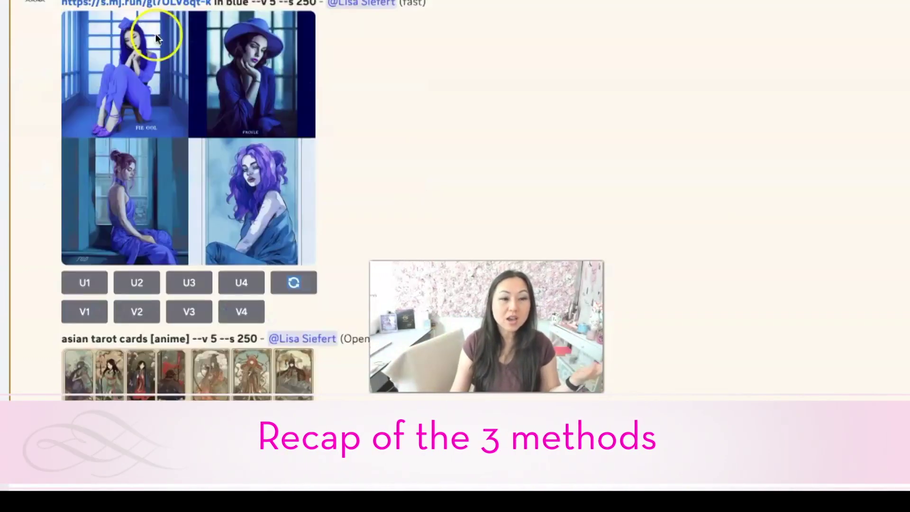
{"action": "right_click", "coordinate": [157, 34]}
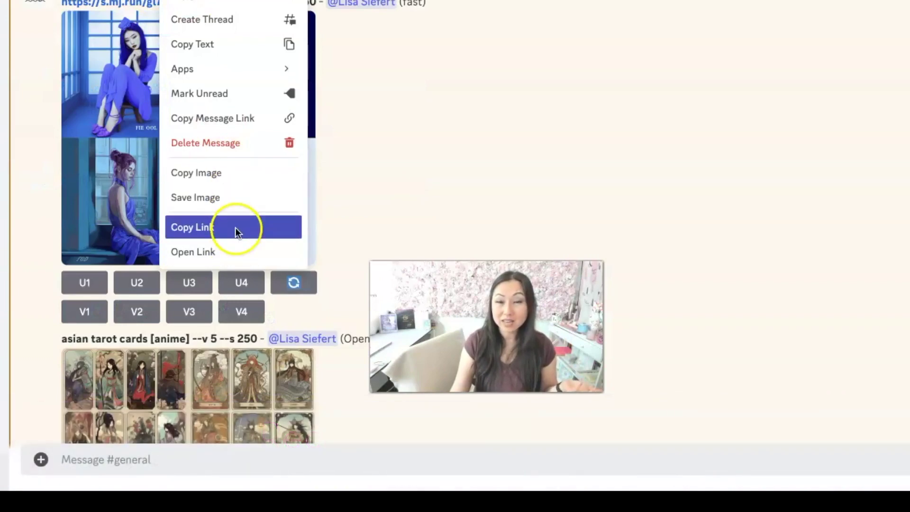
{"action": "left_click", "coordinate": [346, 103]}
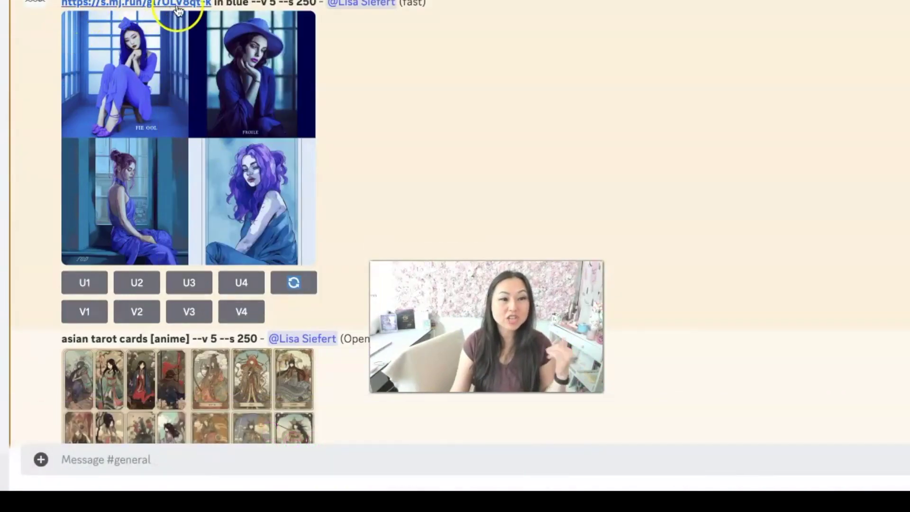
Step: Copy the cats birthday cake prompt from the Prompt Helper again
{"action": "scroll", "coordinate": [244, 90], "scroll_direction": "down", "scroll_amount": 3}
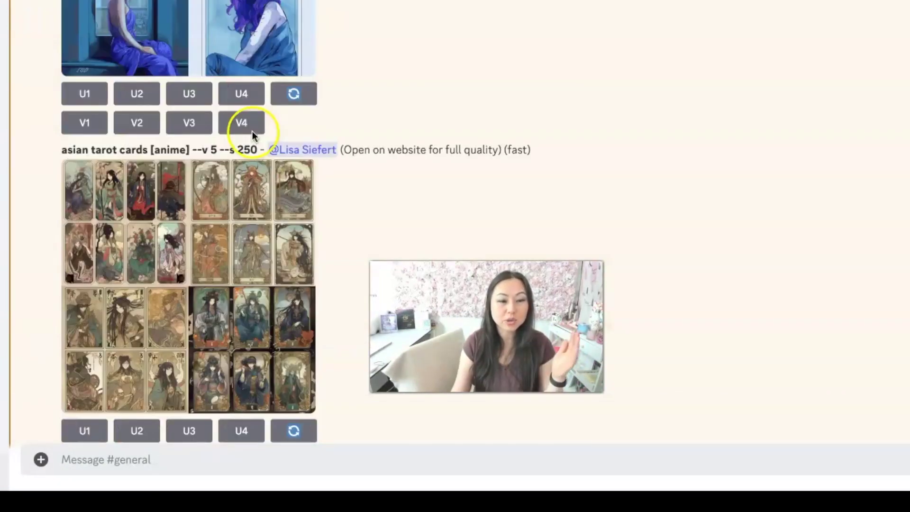
{"action": "scroll", "coordinate": [180, 150], "scroll_direction": "down", "scroll_amount": 1}
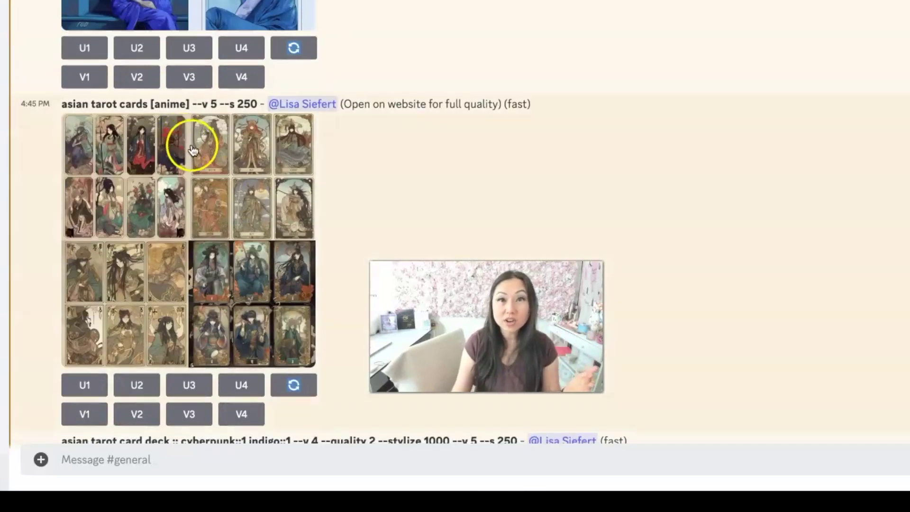
{"action": "scroll", "coordinate": [198, 142], "scroll_direction": "down", "scroll_amount": 2}
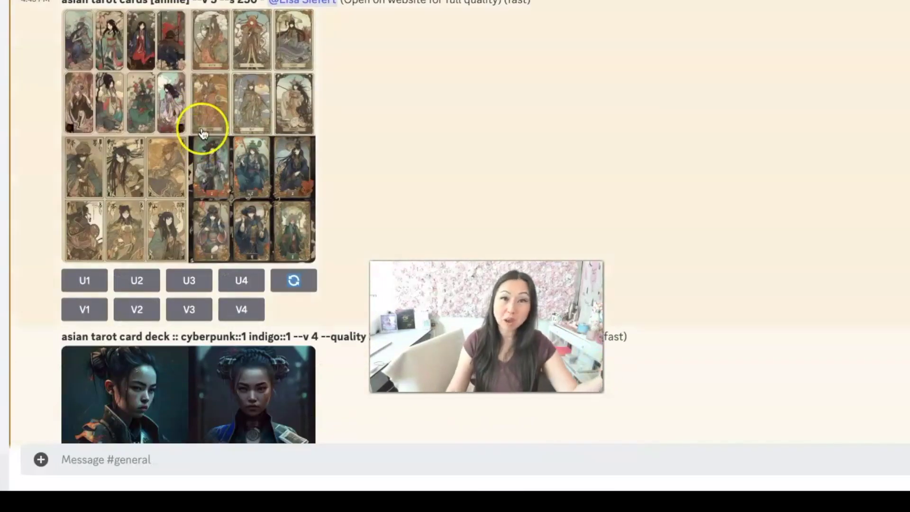
{"action": "scroll", "coordinate": [260, 8], "scroll_direction": "down", "scroll_amount": 12}
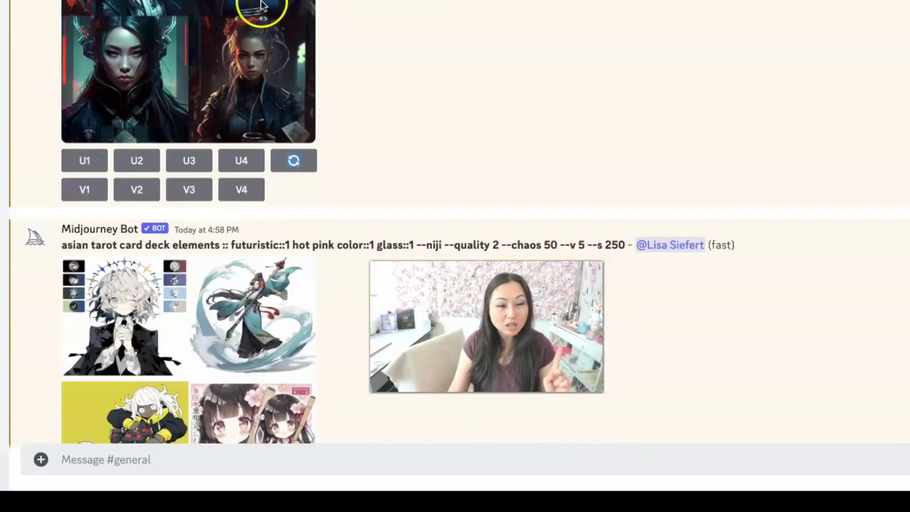
{"action": "scroll", "coordinate": [332, 7], "scroll_direction": "down", "scroll_amount": 8}
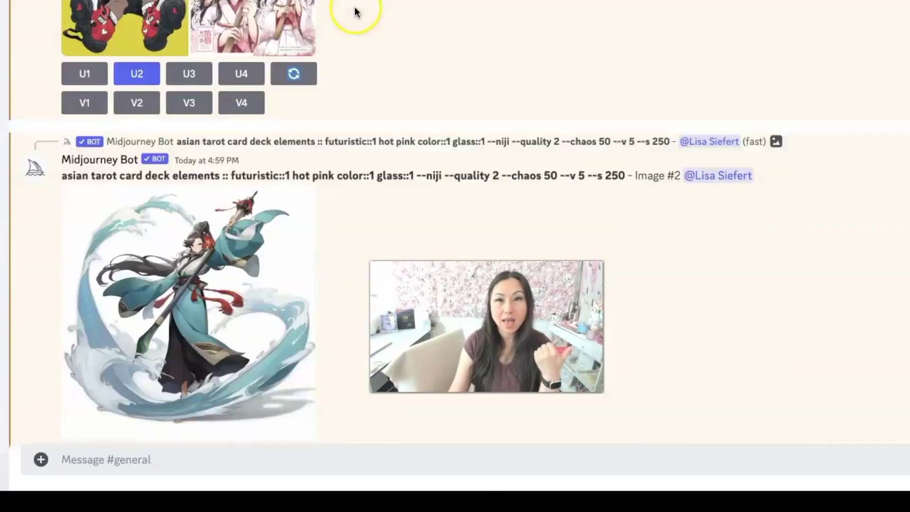
{"action": "scroll", "coordinate": [376, 7], "scroll_direction": "down", "scroll_amount": 2}
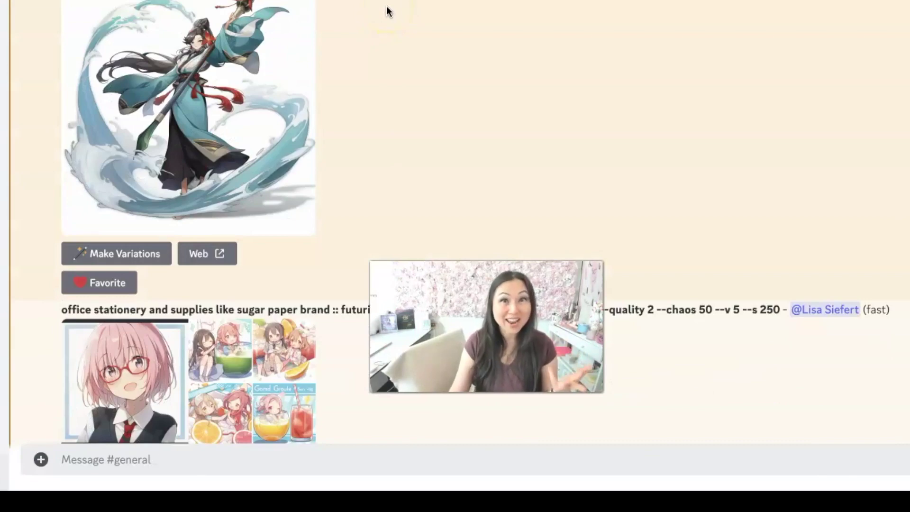
{"action": "scroll", "coordinate": [387, 11], "scroll_direction": "down", "scroll_amount": 10}
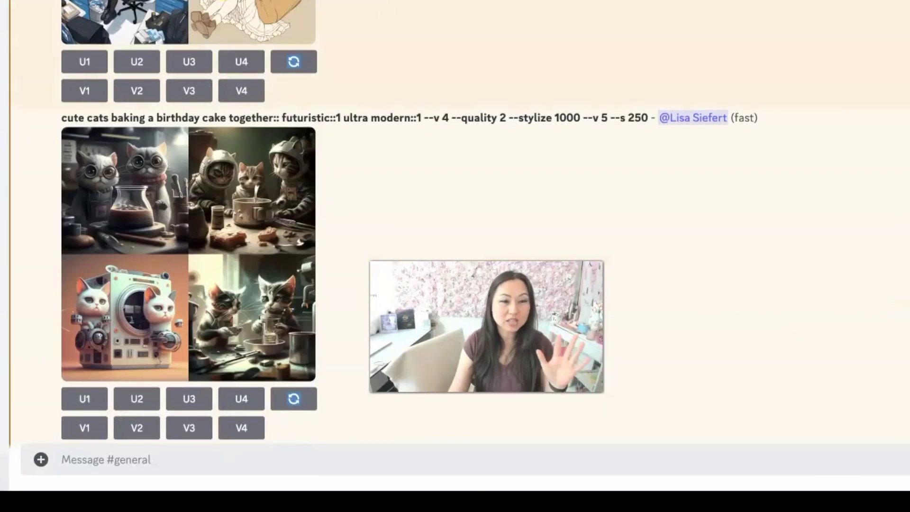
{"action": "scroll", "coordinate": [158, 51], "scroll_direction": "down", "scroll_amount": 4}
{"action": "scroll", "coordinate": [190, 119], "scroll_direction": "down", "scroll_amount": 9}
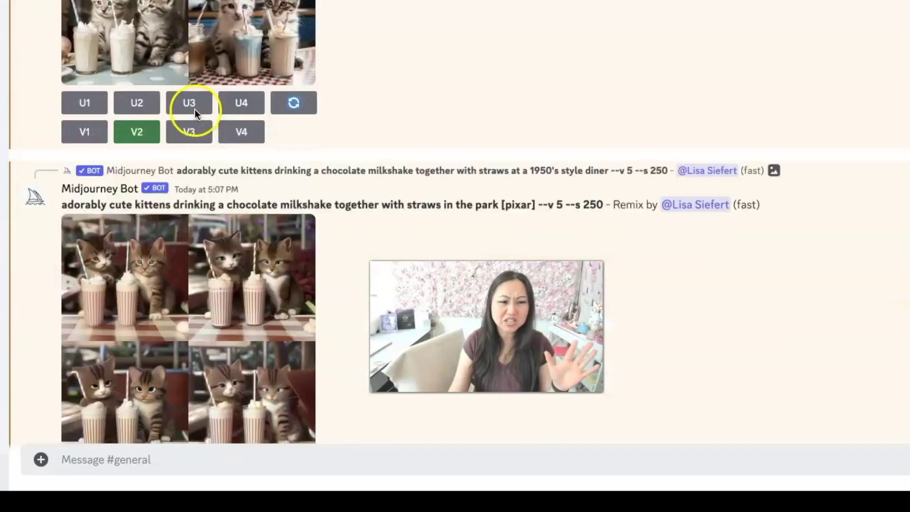
{"action": "scroll", "coordinate": [229, 102], "scroll_direction": "down", "scroll_amount": 8}
{"action": "scroll", "coordinate": [224, 34], "scroll_direction": "down", "scroll_amount": 5}
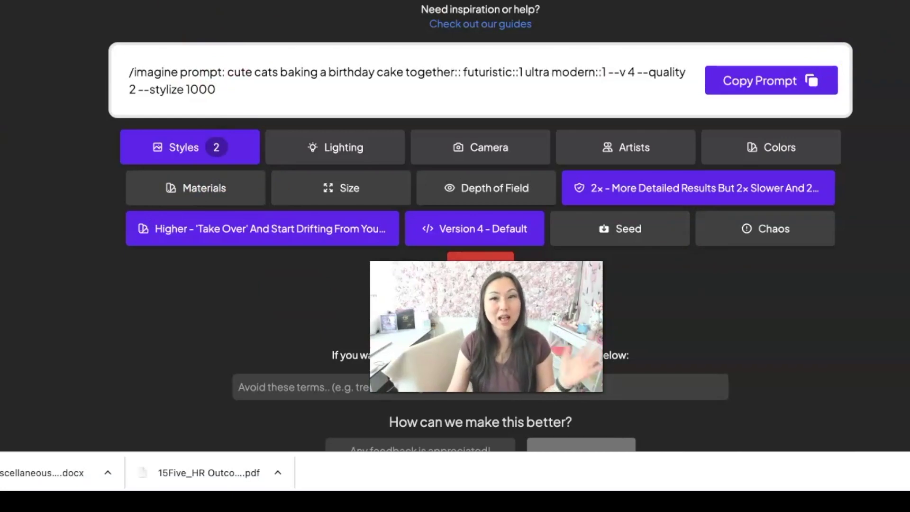
{"action": "left_click", "coordinate": [771, 80]}
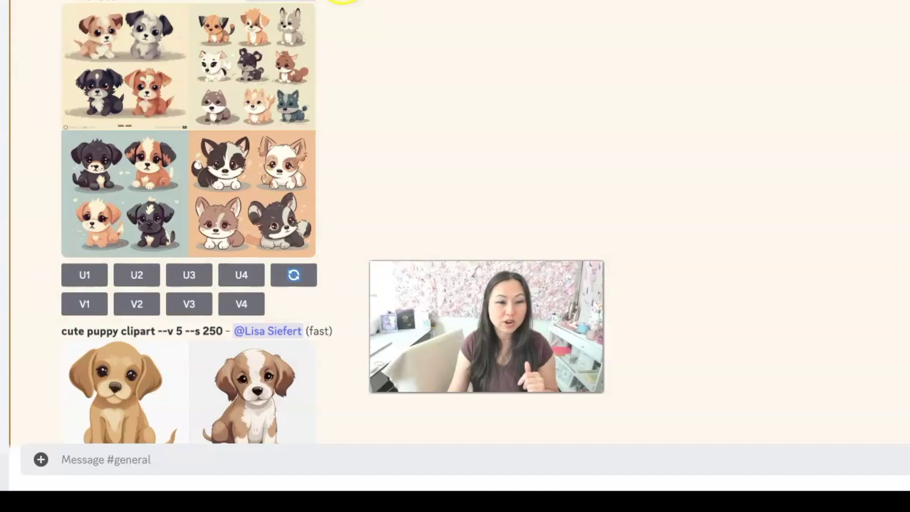
{"action": "scroll", "coordinate": [295, 68], "scroll_direction": "down", "scroll_amount": 15}
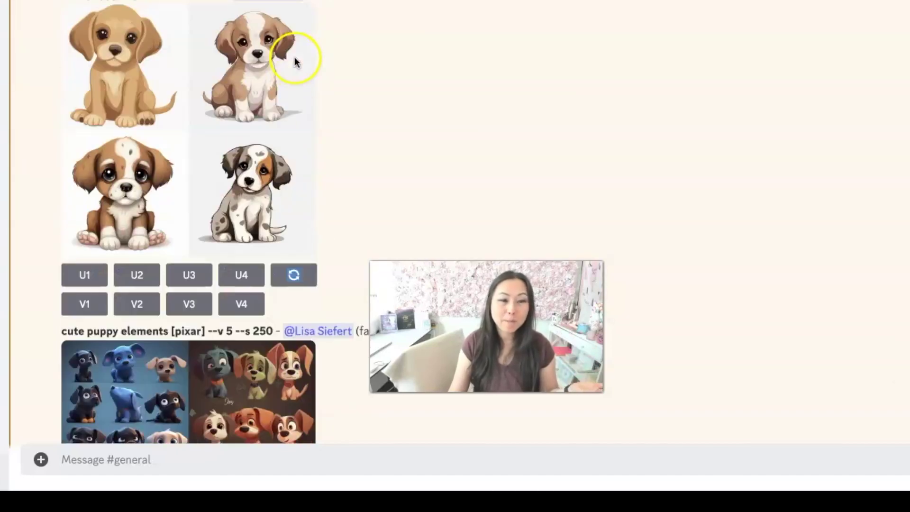
{"action": "scroll", "coordinate": [146, 56], "scroll_direction": "down", "scroll_amount": 15}
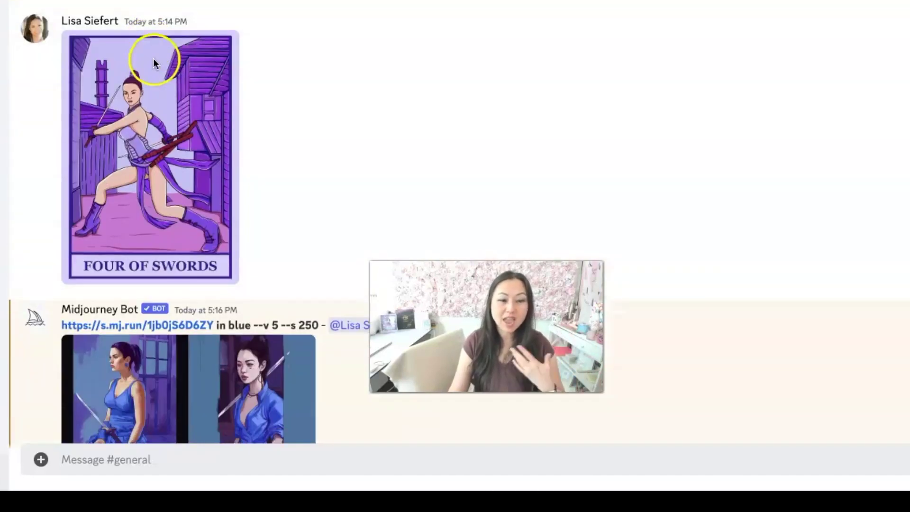